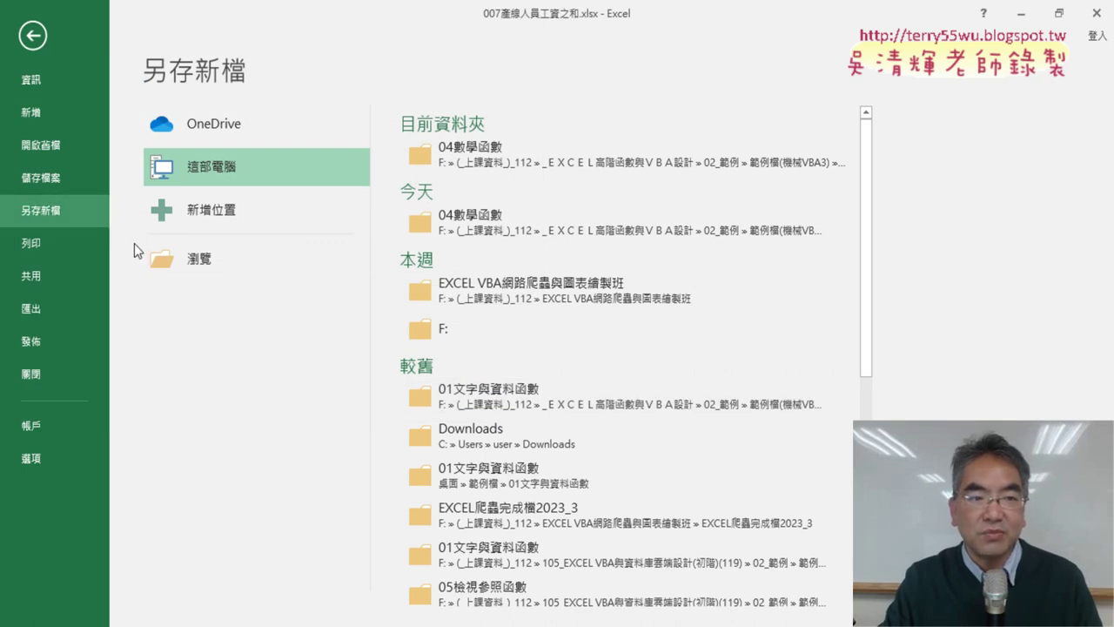
Save the workbook as macro-enabled workbook 007產線人員工資之和.xlsm (*.xlsm)
click(193, 261)
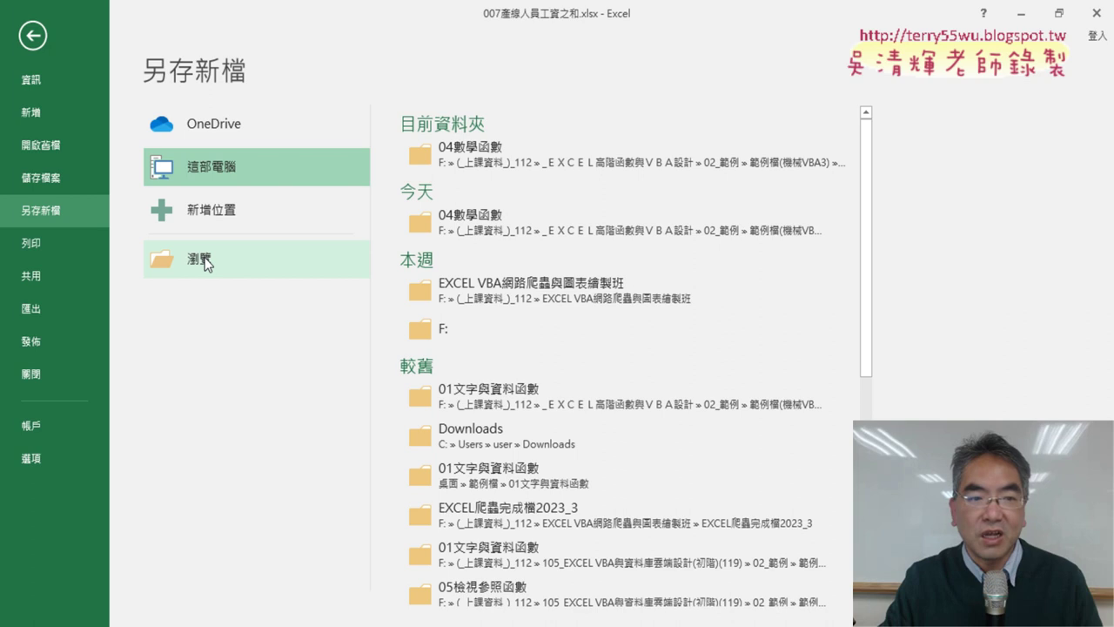
click(231, 318)
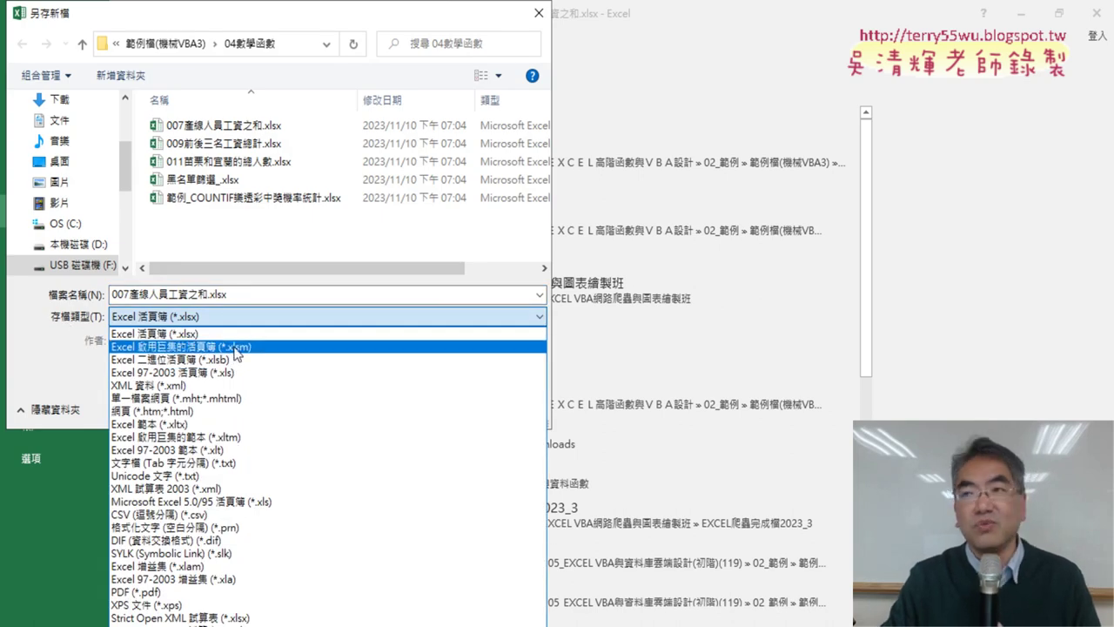
click(235, 347)
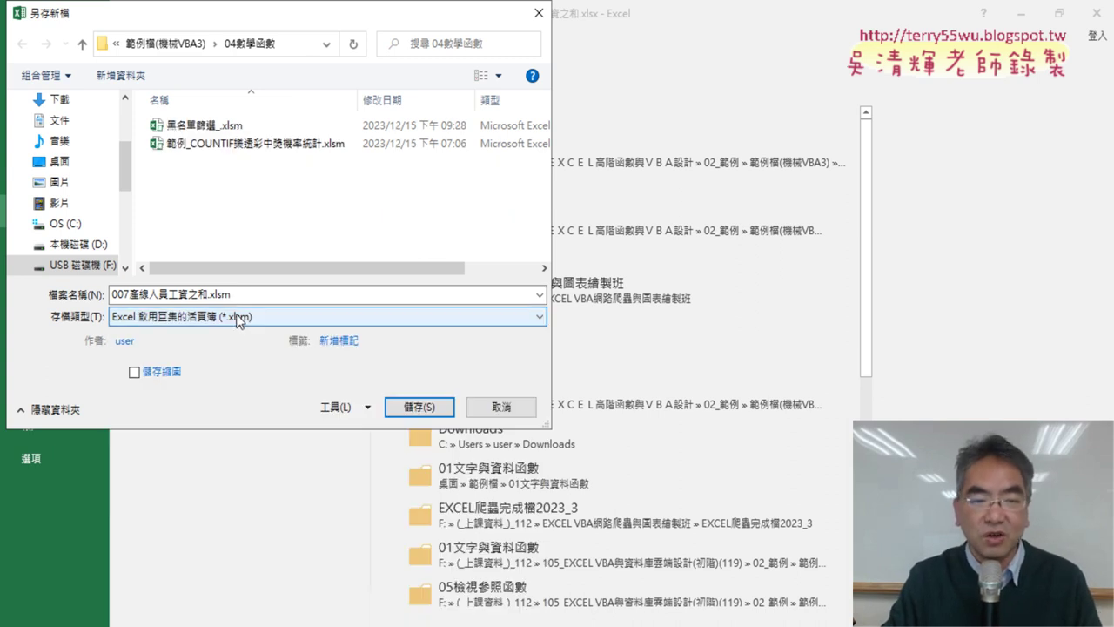
click(431, 409)
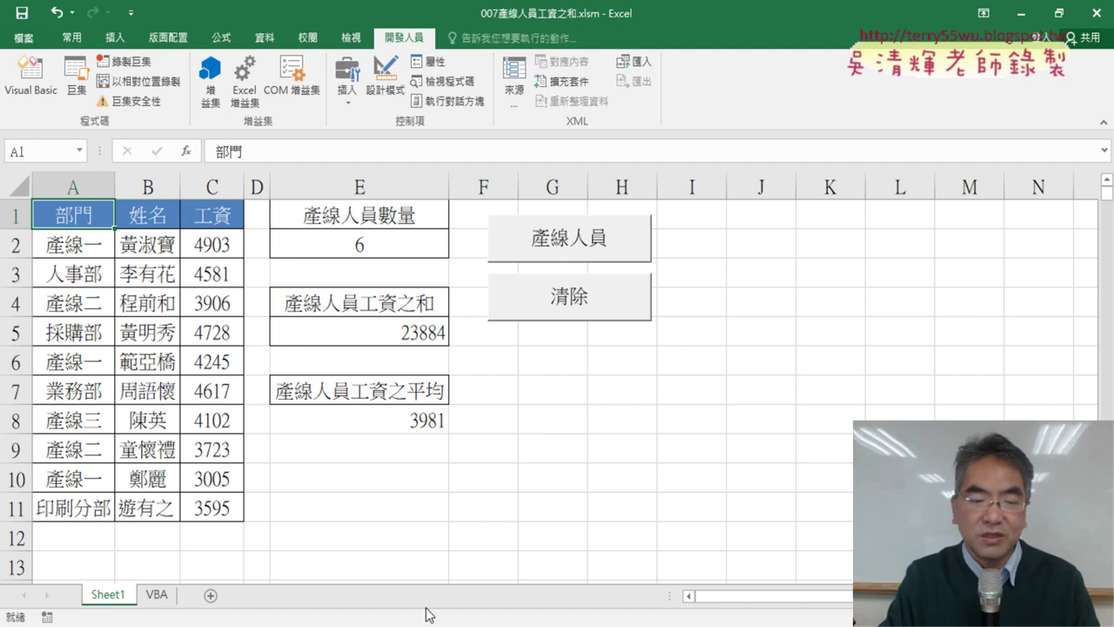
Close the saved workbook and open 009前後三名工資總計.xlsx from the file browser
click(1098, 13)
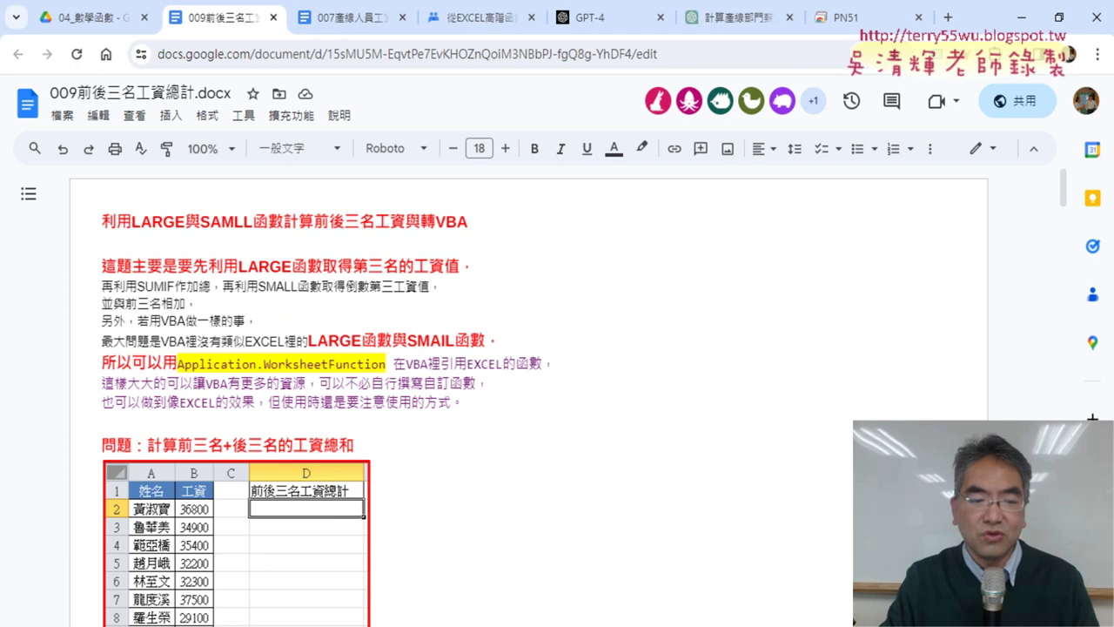
key(alt+Tab)
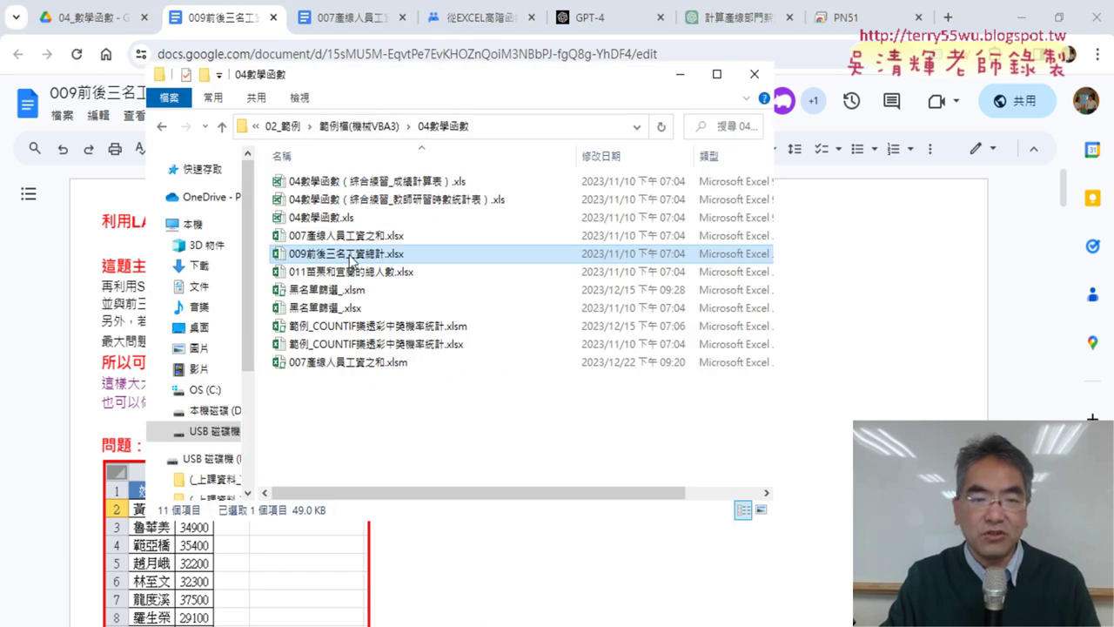
double_click(353, 255)
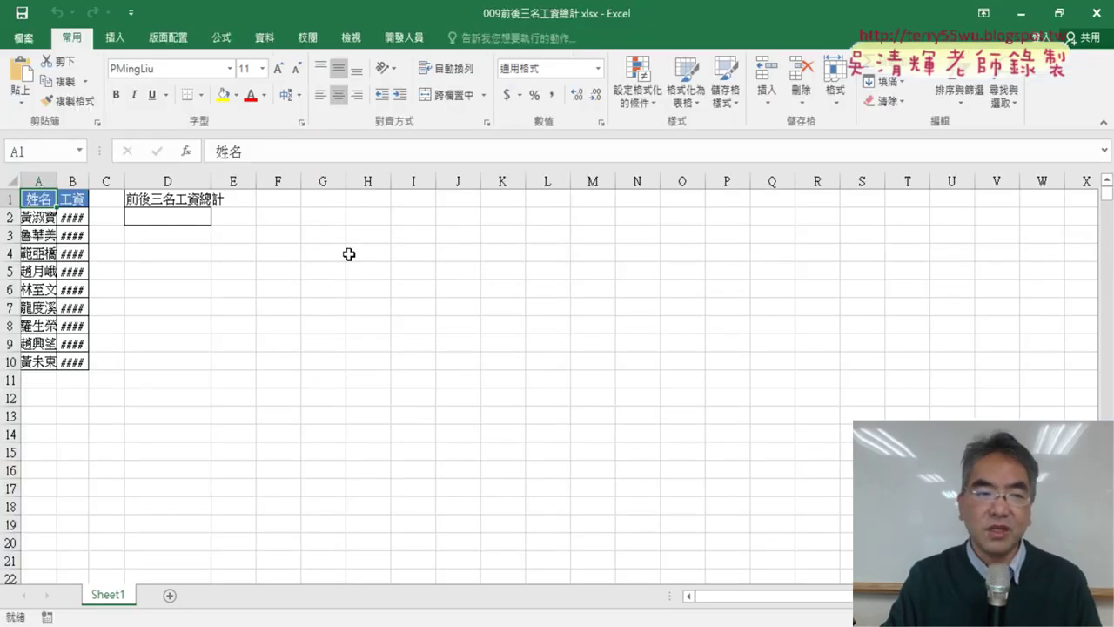
Widen columns A, B and D to fit names, salaries and heading, then select D2
double_click(90, 183)
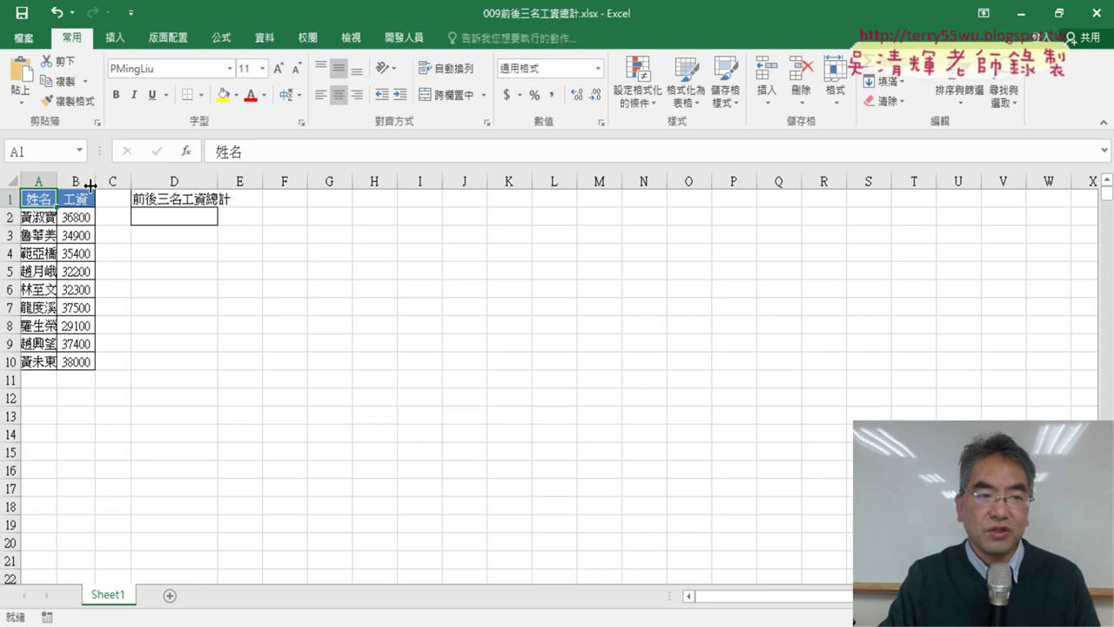
mouse_move(56, 184)
mouse_down()
mouse_move(88, 183)
mouse_move(79, 367)
mouse_up()
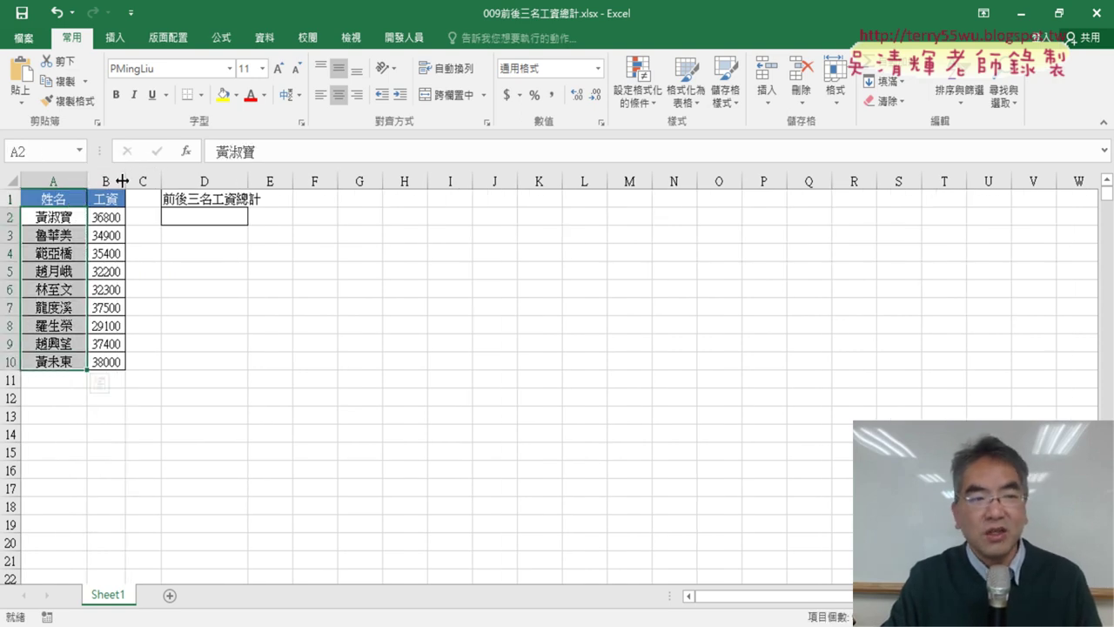
drag(126, 181, 141, 181)
drag(118, 218, 111, 361)
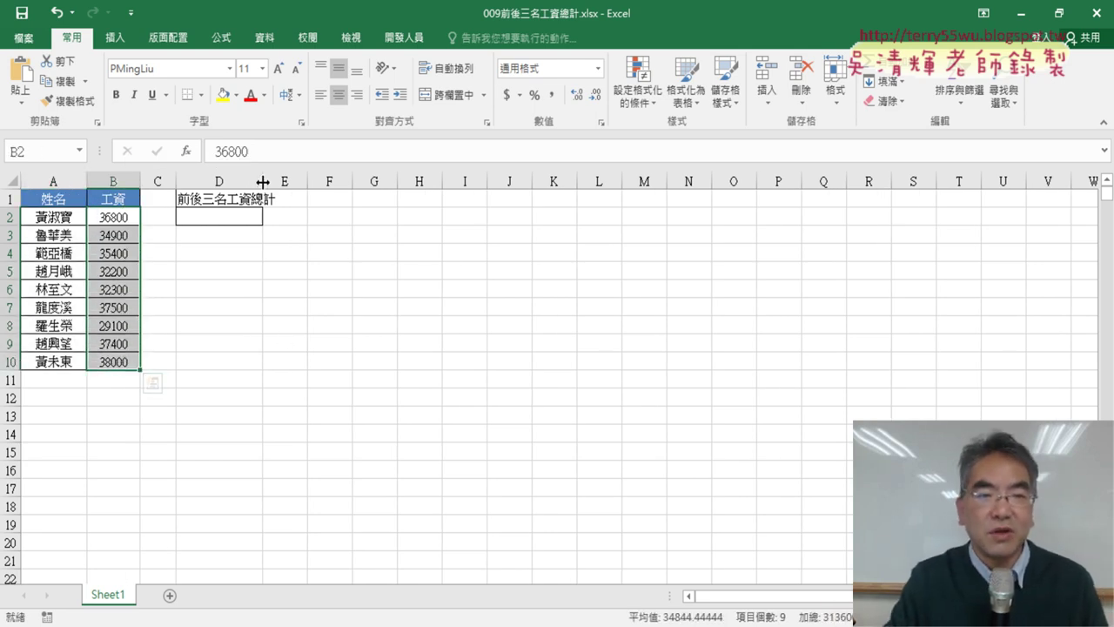
drag(263, 181, 295, 181)
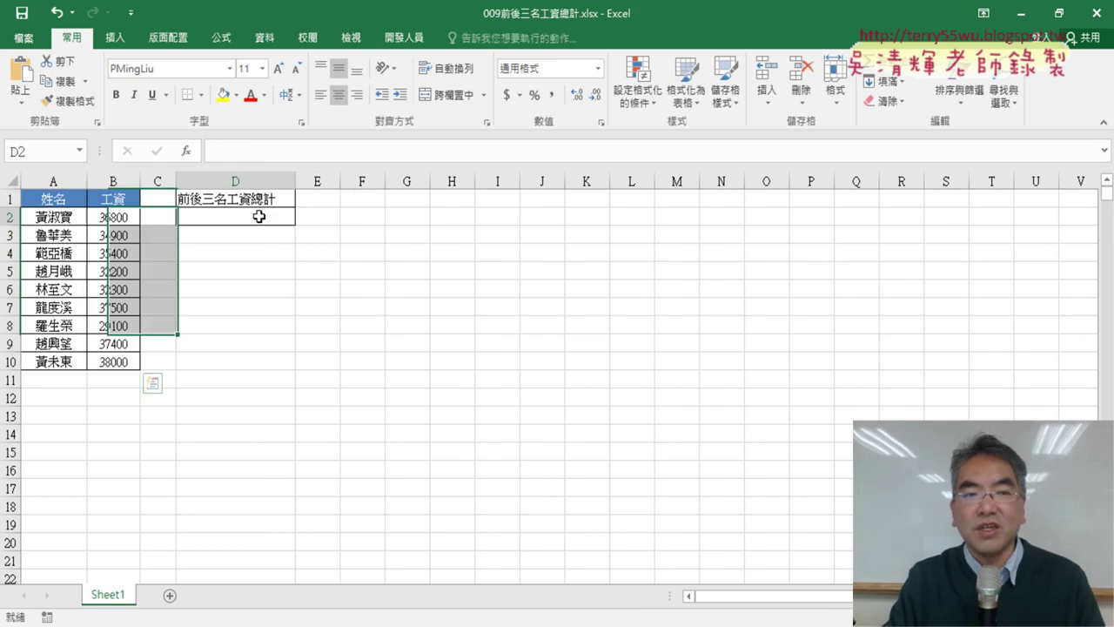
click(259, 217)
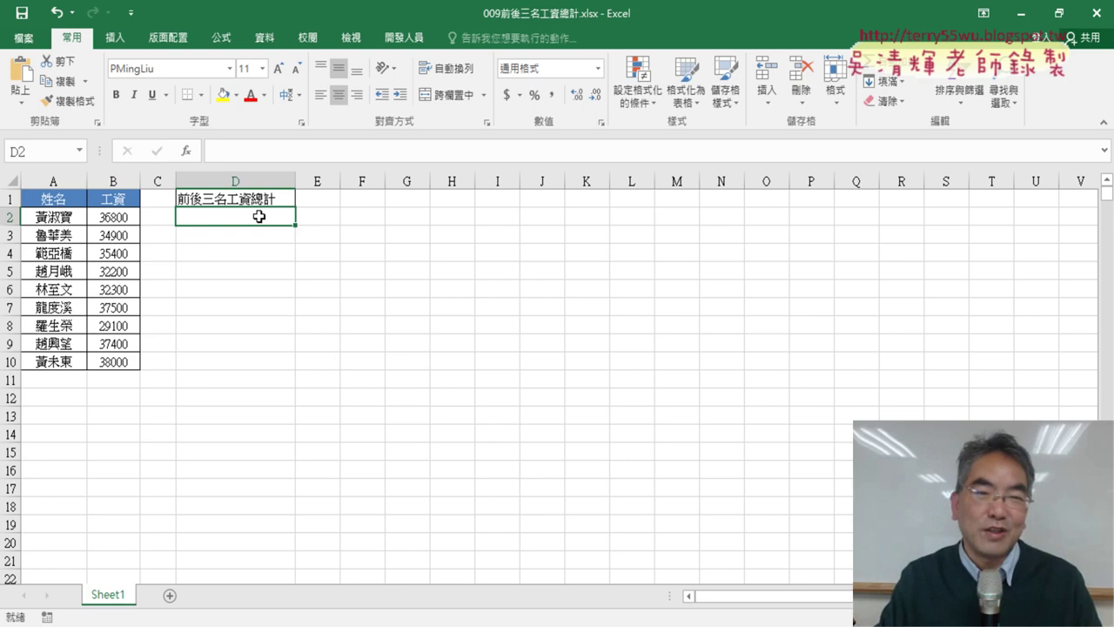
click(120, 203)
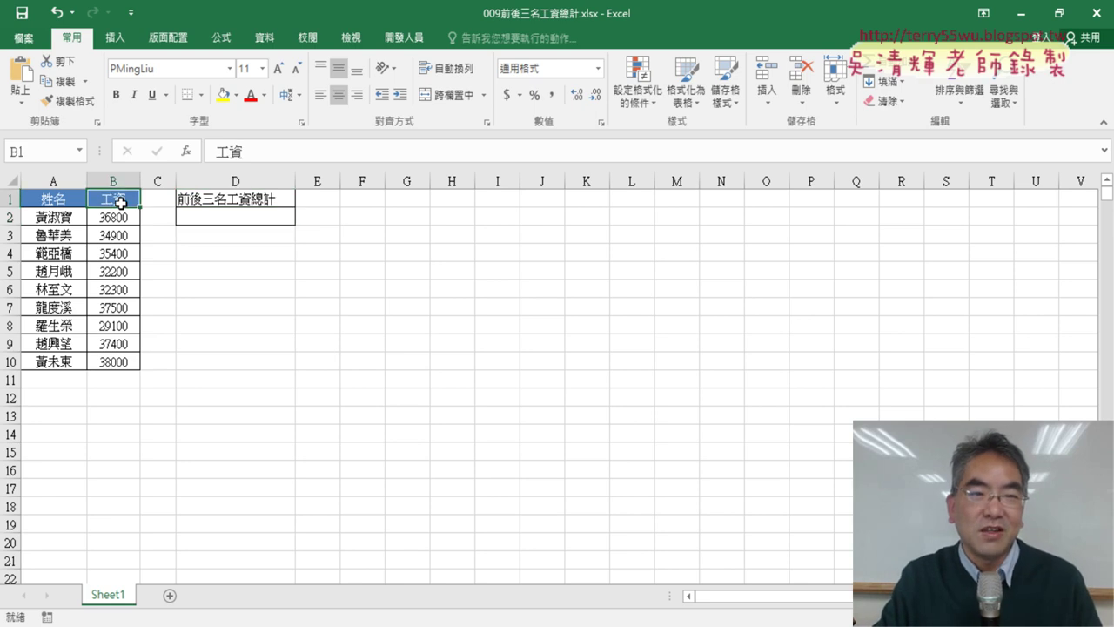
click(264, 40)
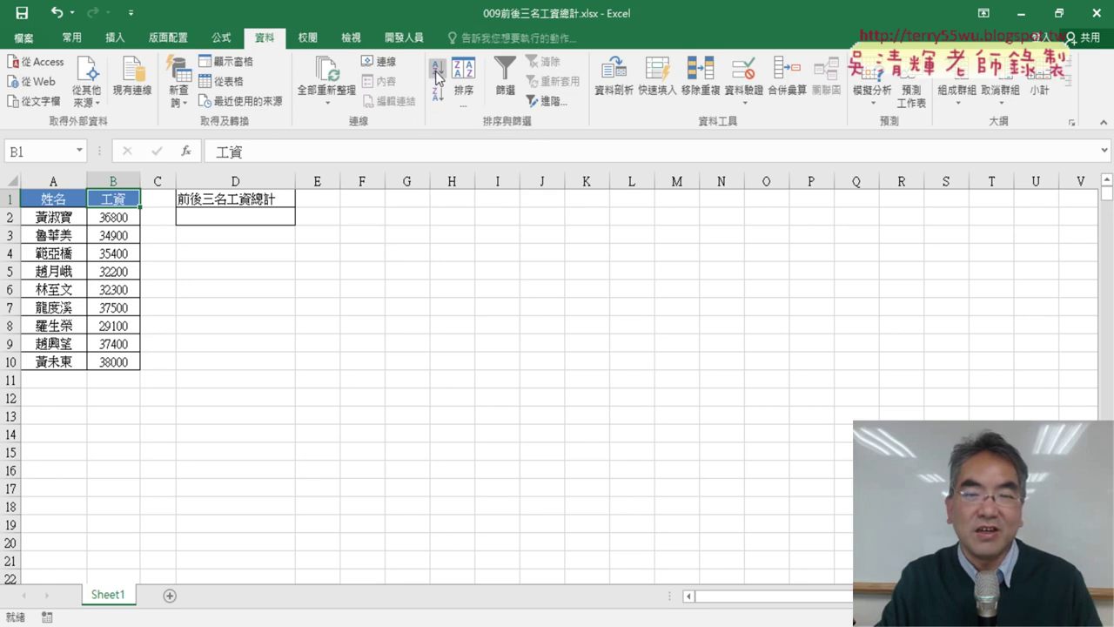
click(437, 95)
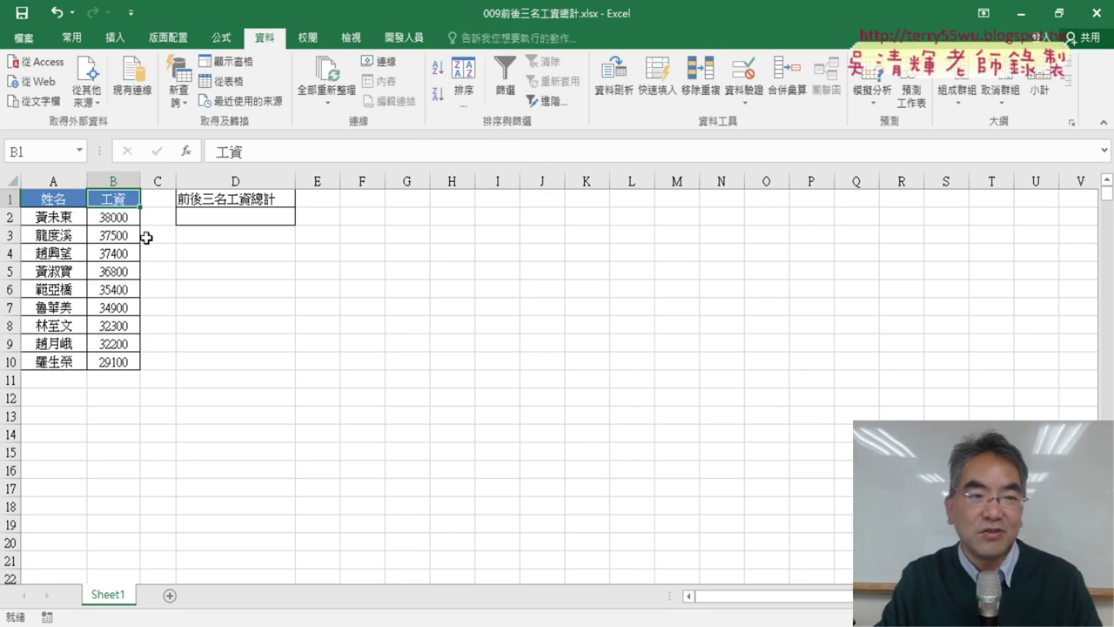
drag(113, 217, 117, 252)
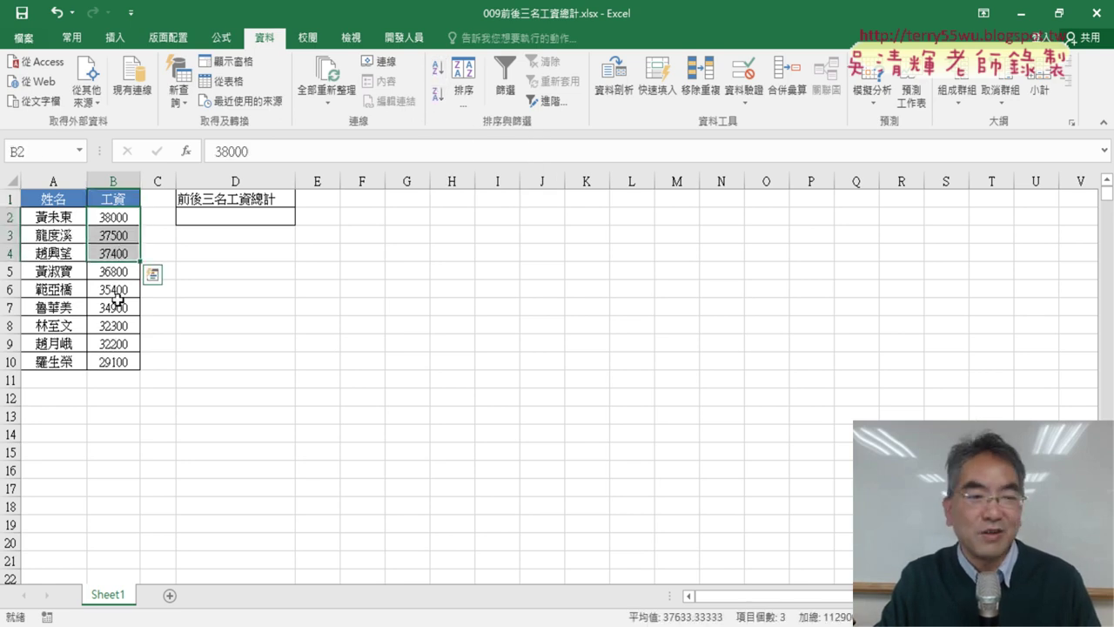
drag(117, 342, 113, 361)
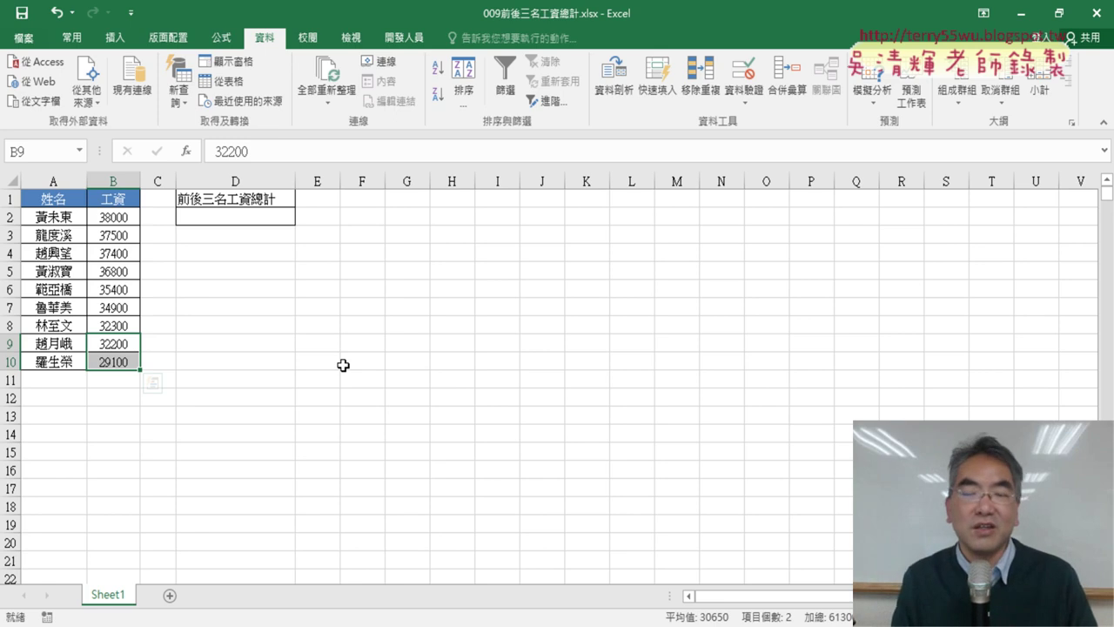
key(ctrl+z)
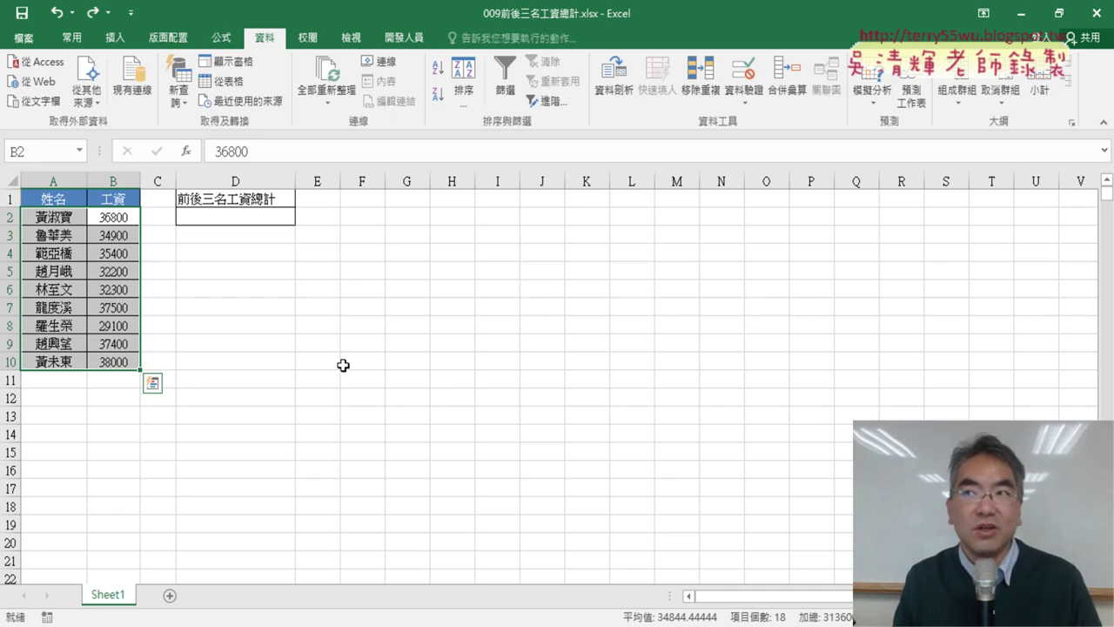
click(258, 222)
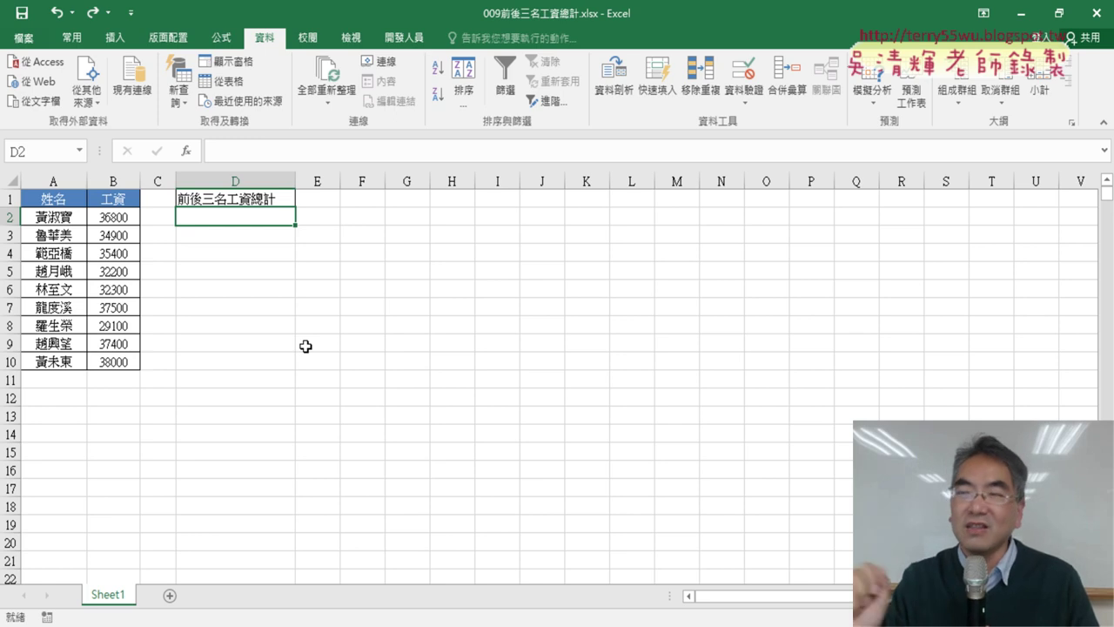
Open Insert Function for D2 with the category set to 統計 (statistical)
click(185, 151)
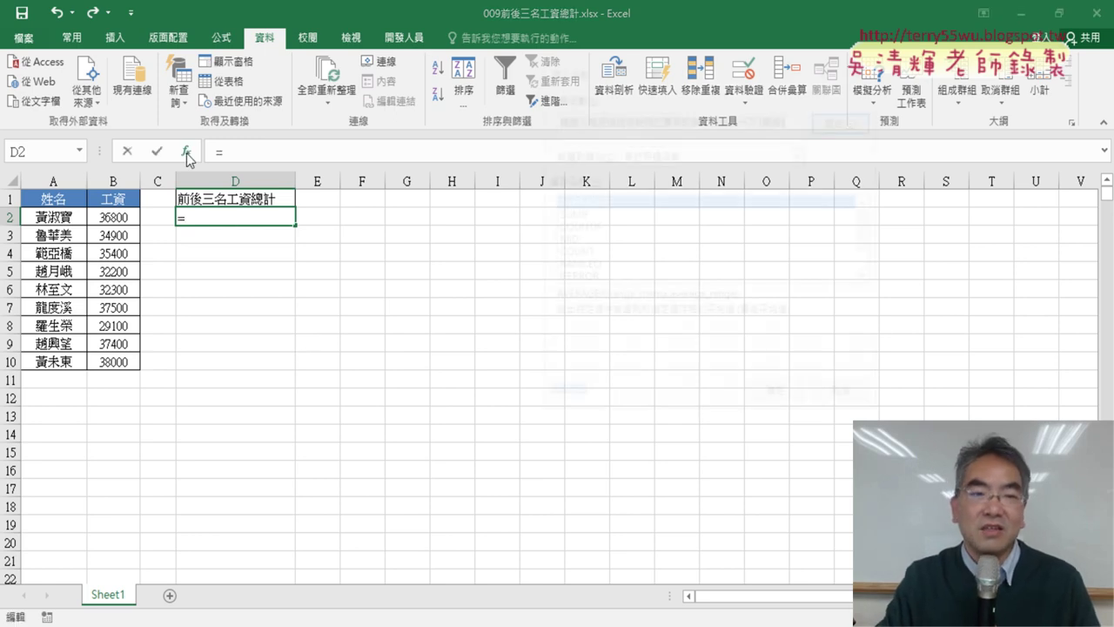
click(718, 154)
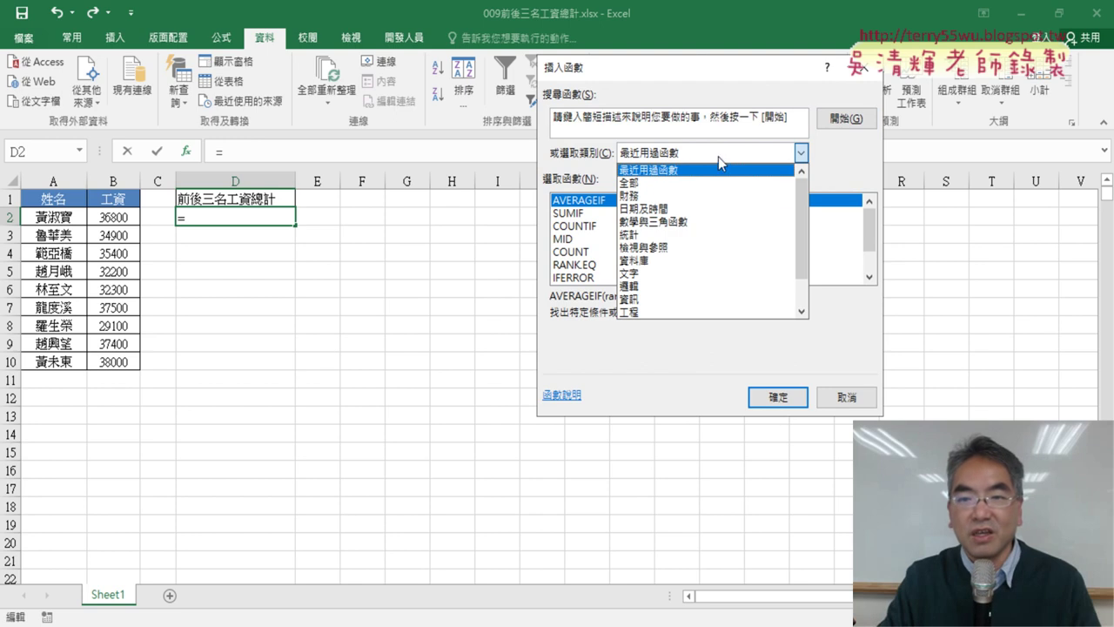
click(705, 242)
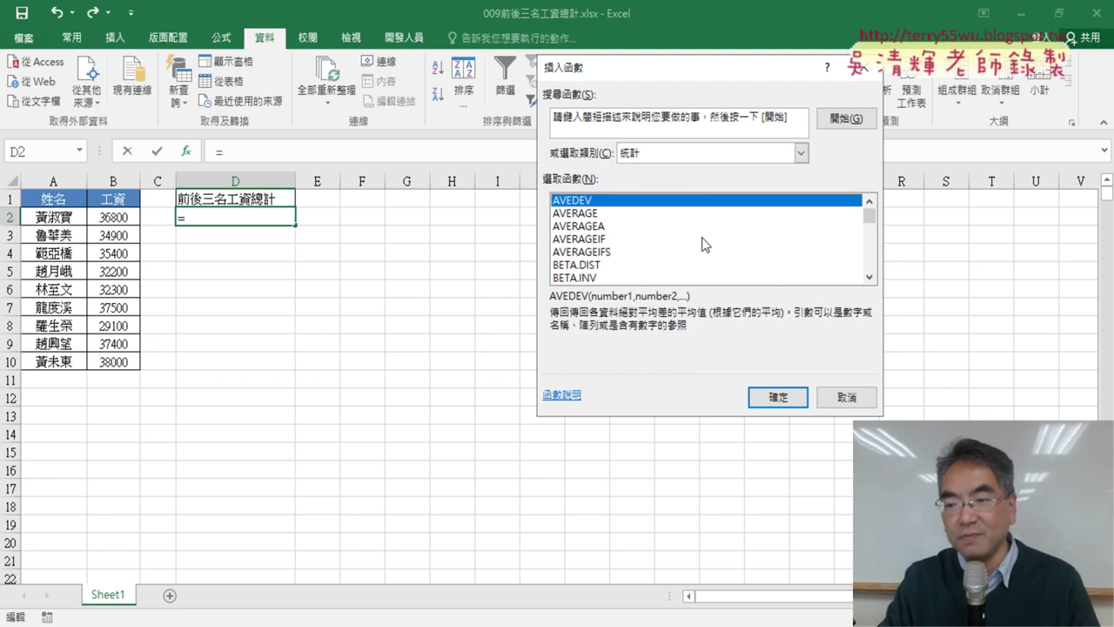
Browse the statistical function list and select LARGE
click(869, 277)
click(869, 277)
click(869, 277)
triple_click(869, 277)
double_click(869, 277)
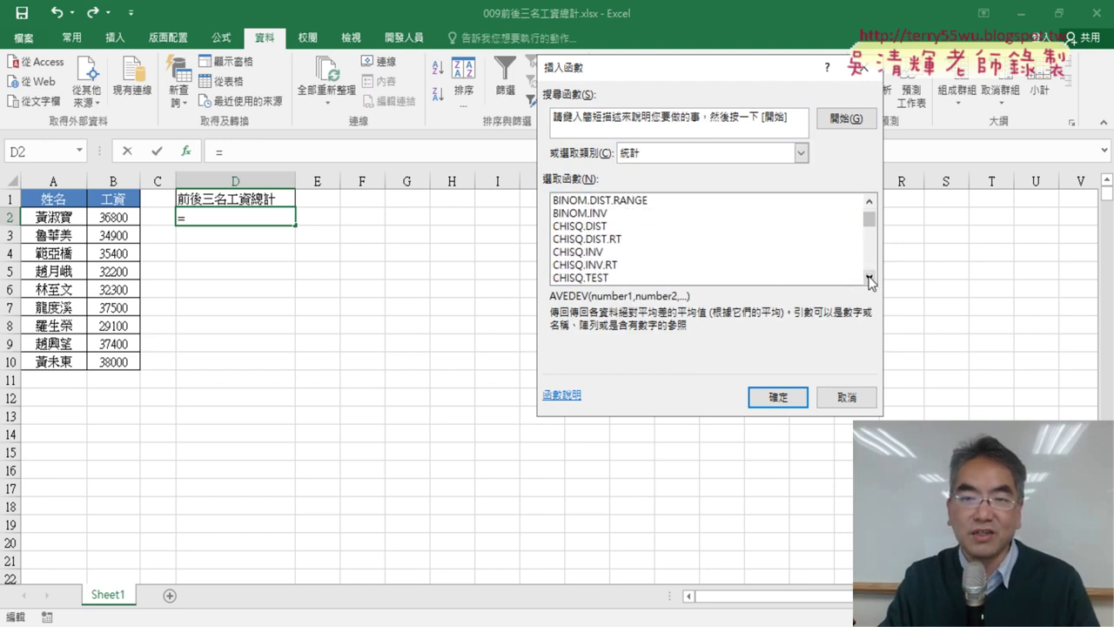
triple_click(869, 277)
triple_click(869, 277)
double_click(869, 277)
click(869, 277)
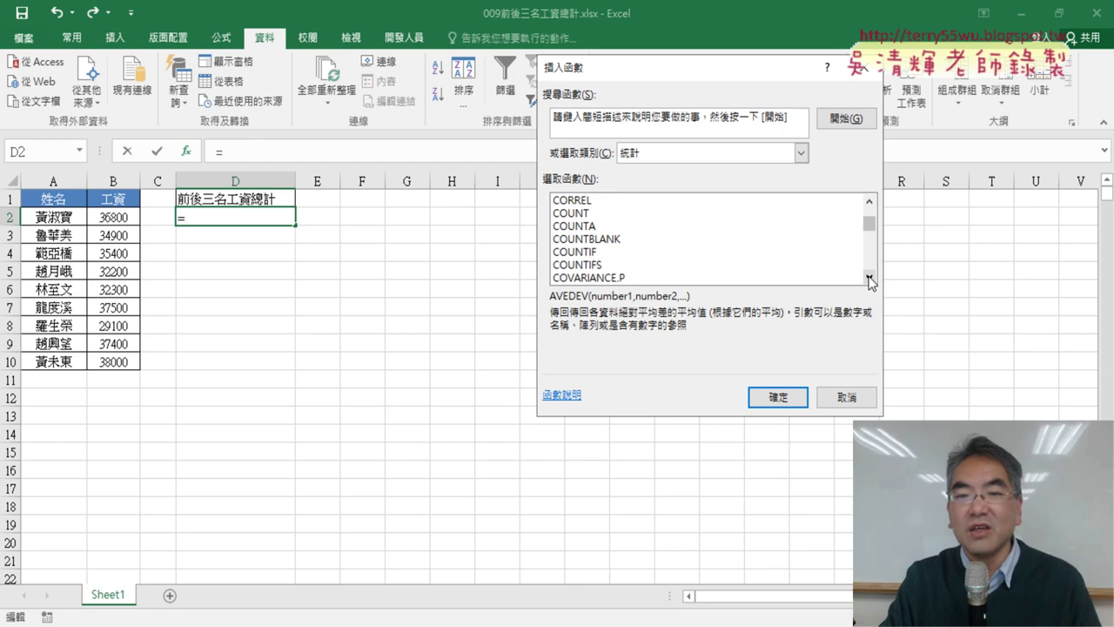
triple_click(868, 277)
double_click(868, 277)
triple_click(868, 276)
click(868, 276)
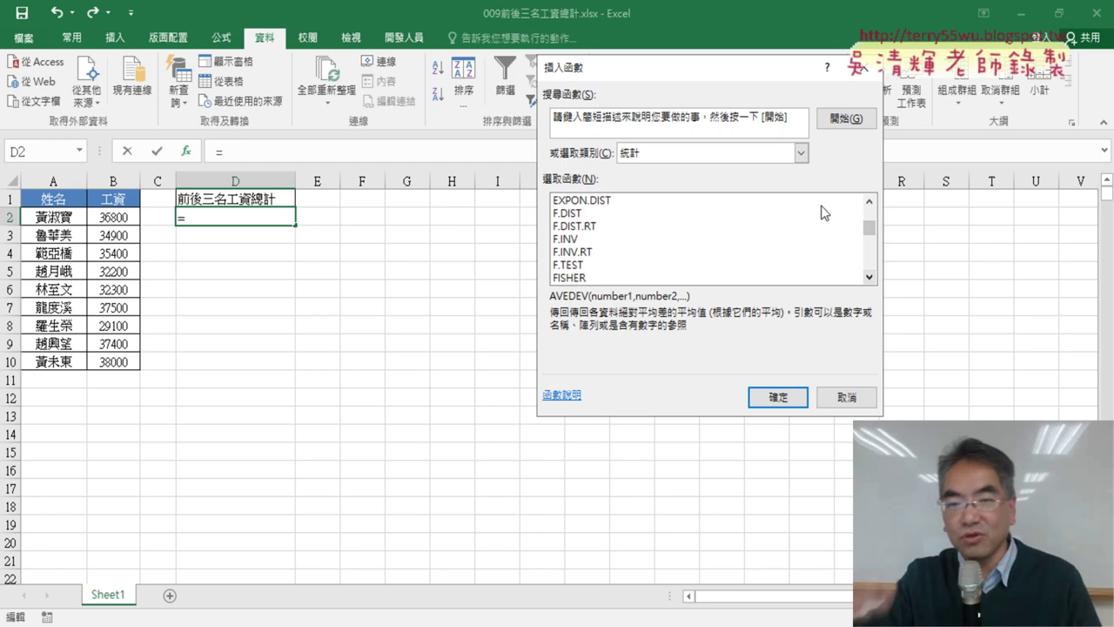
double_click(869, 278)
double_click(869, 278)
double_click(869, 278)
triple_click(870, 278)
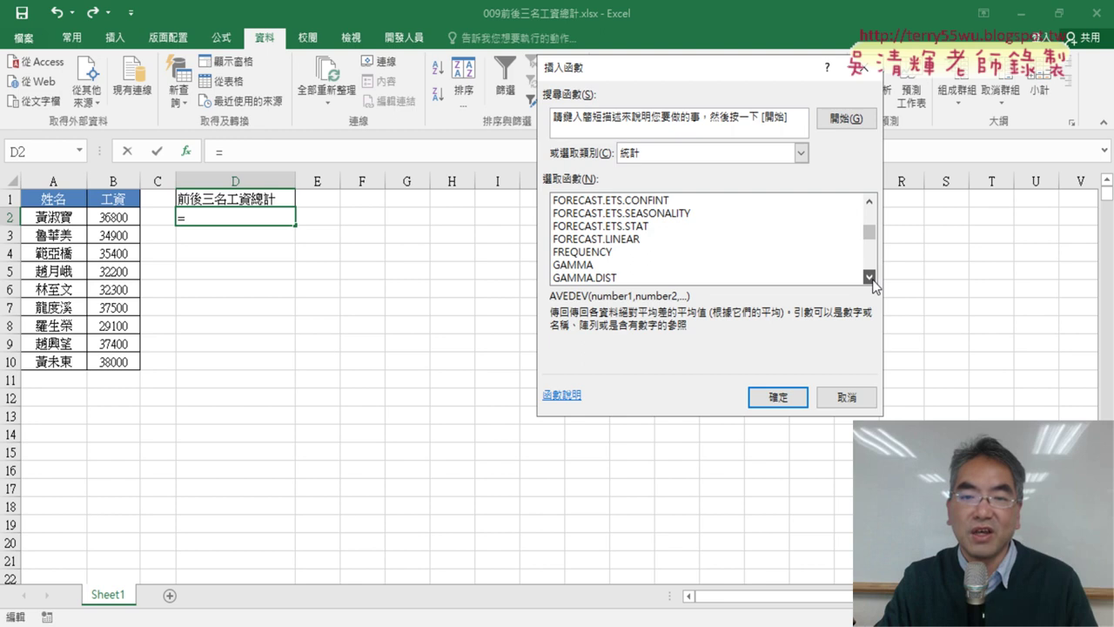
triple_click(869, 278)
triple_click(870, 278)
click(870, 278)
triple_click(870, 278)
triple_click(869, 277)
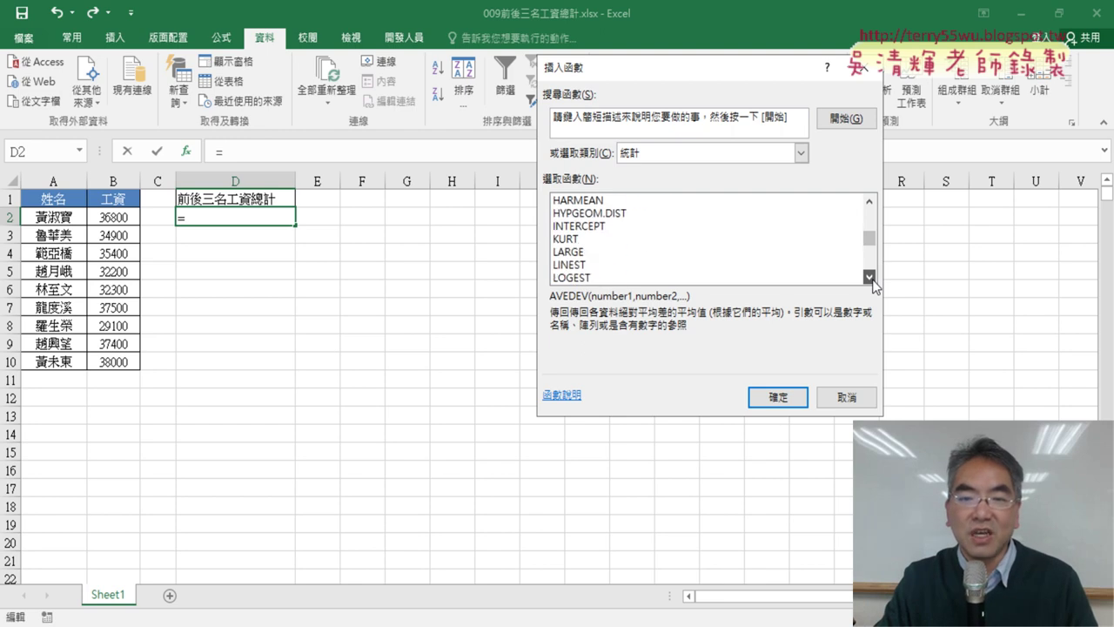
double_click(869, 278)
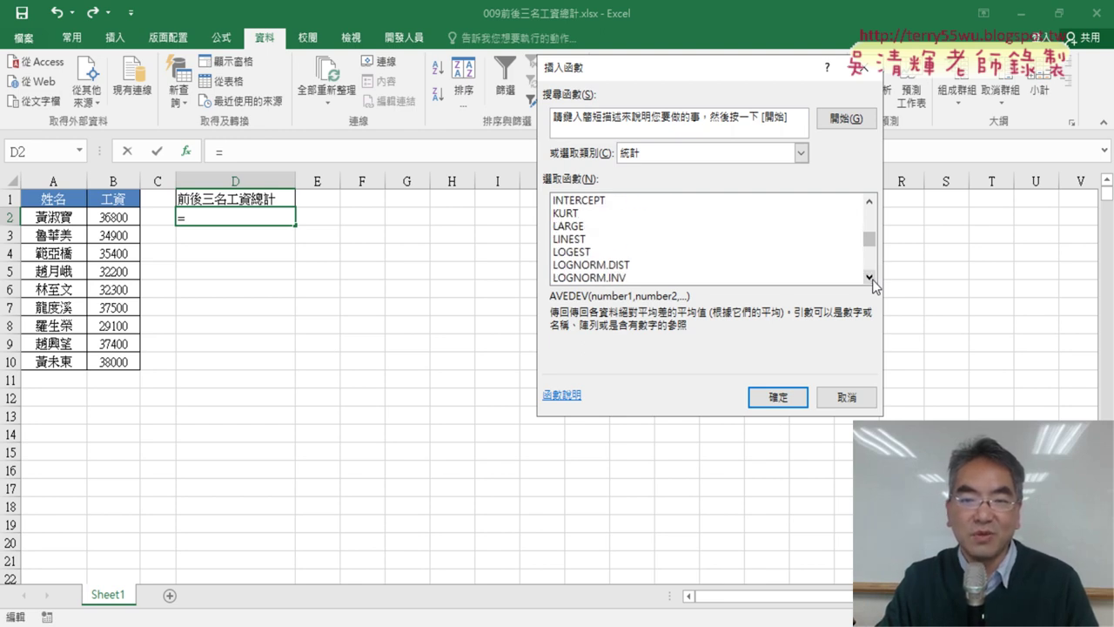
click(569, 226)
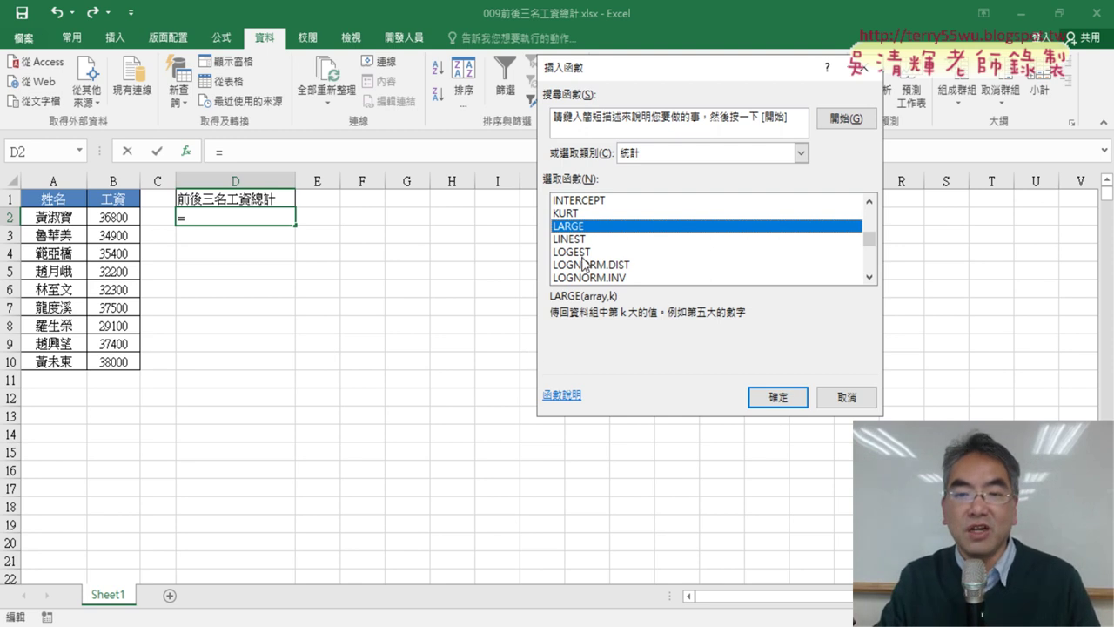
Enter =LARGE(B2:B10,3) in D2 with array B2:B10 and k 3, returning 37400
click(761, 399)
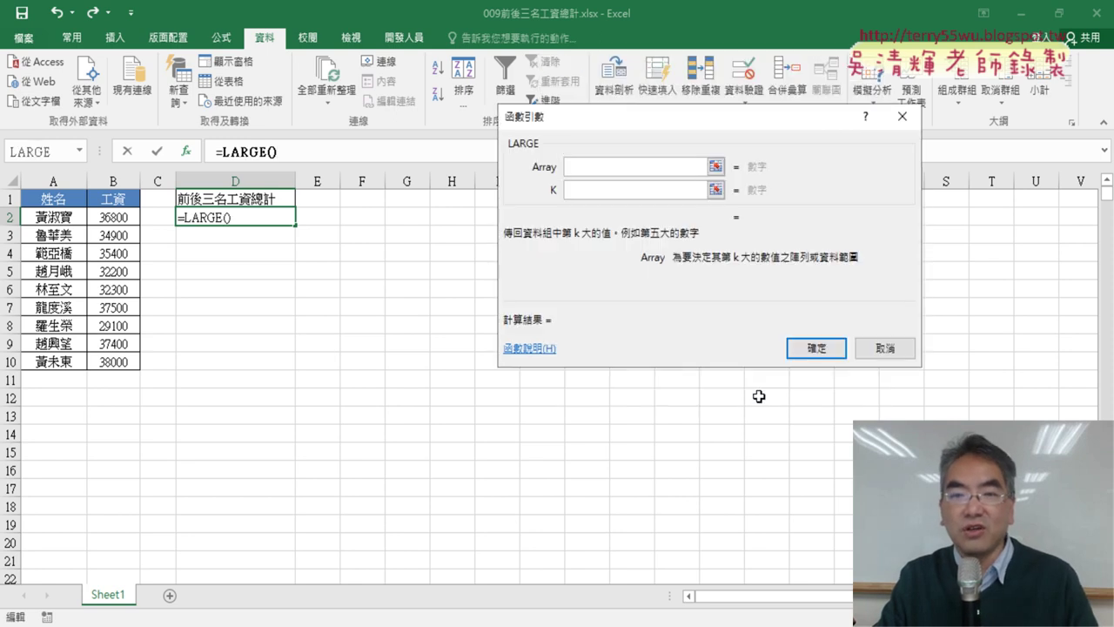
drag(114, 217, 113, 361)
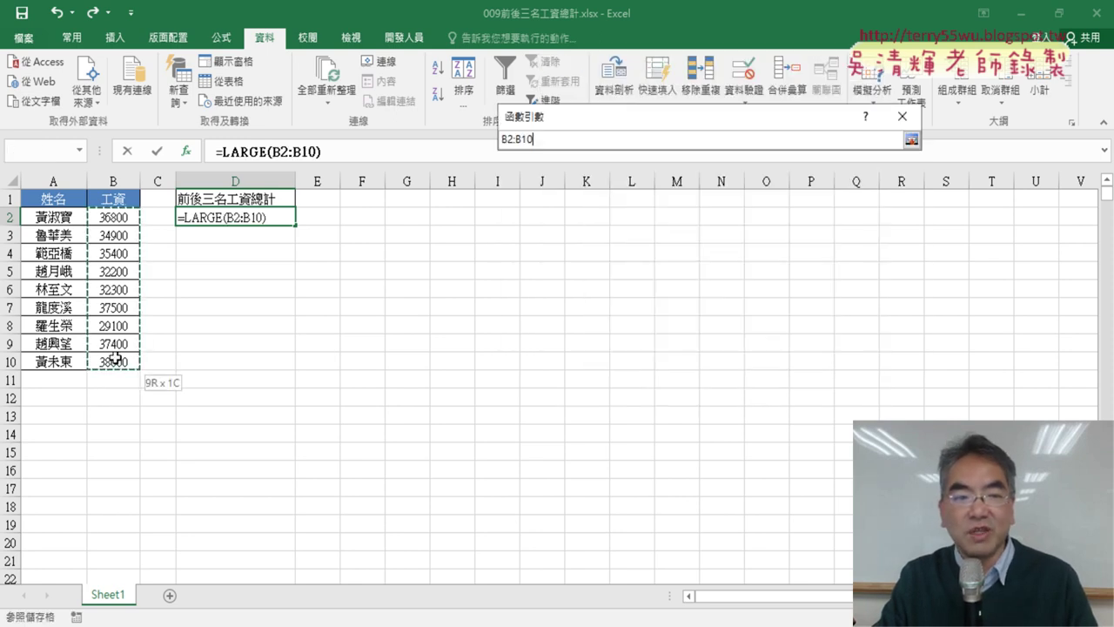
click(581, 189)
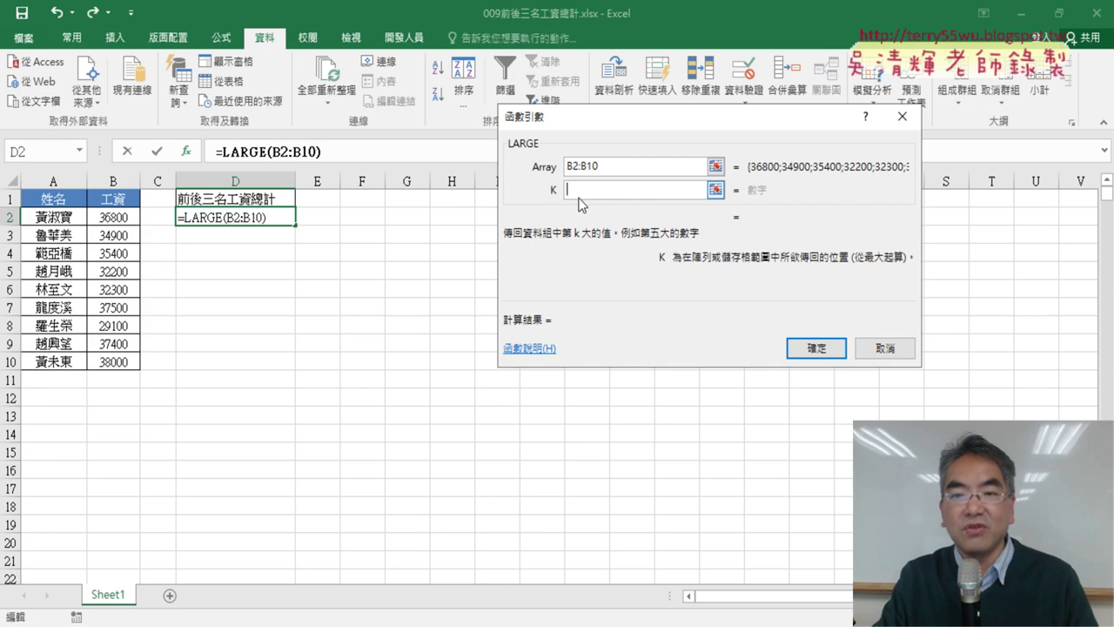
text(3)
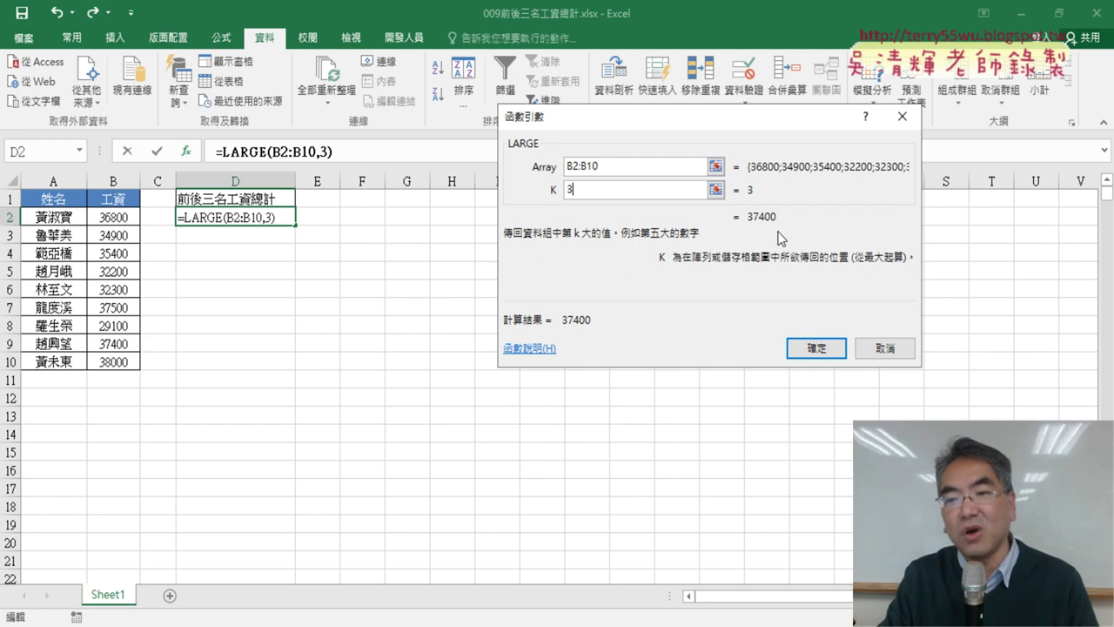
click(809, 347)
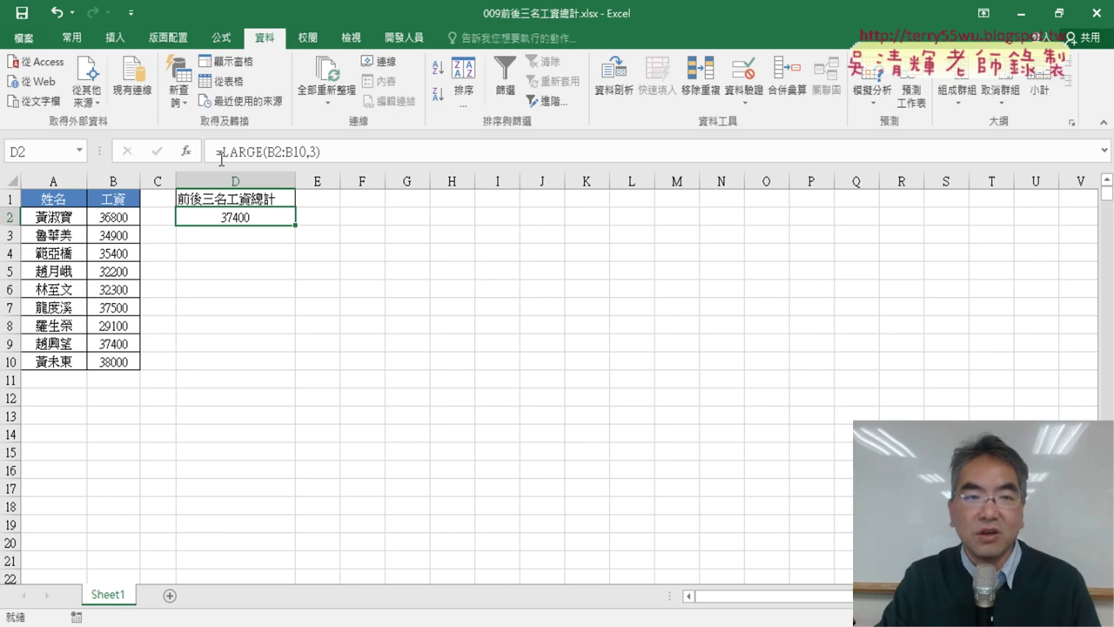
Cut the LARGE formula out of D2 and insert SUMIF from recently used functions
drag(221, 154, 320, 152)
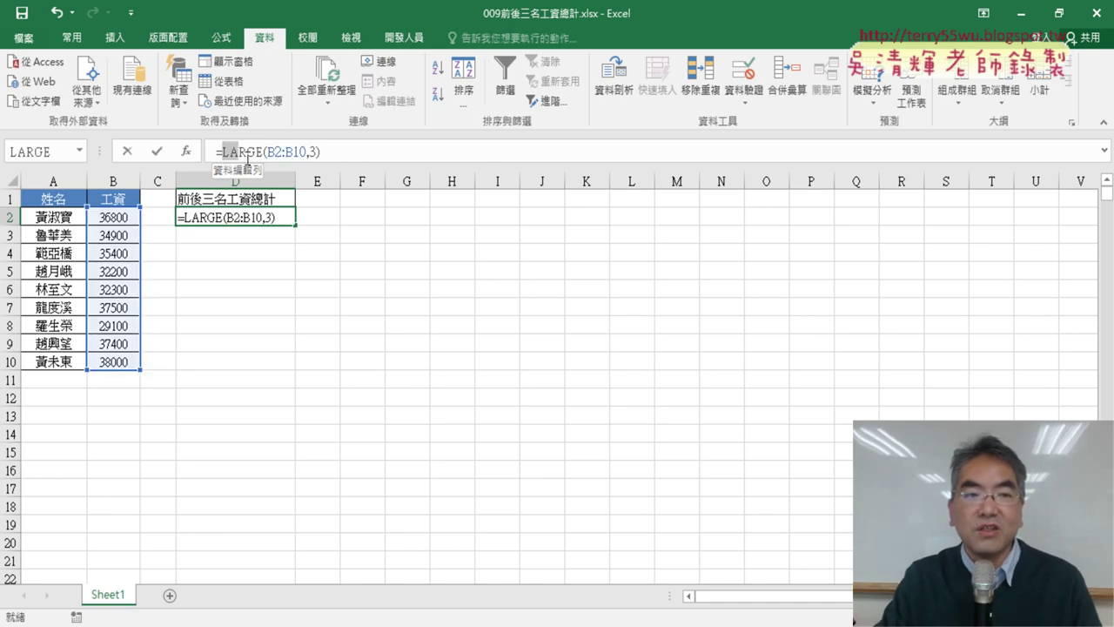
right_click(307, 150)
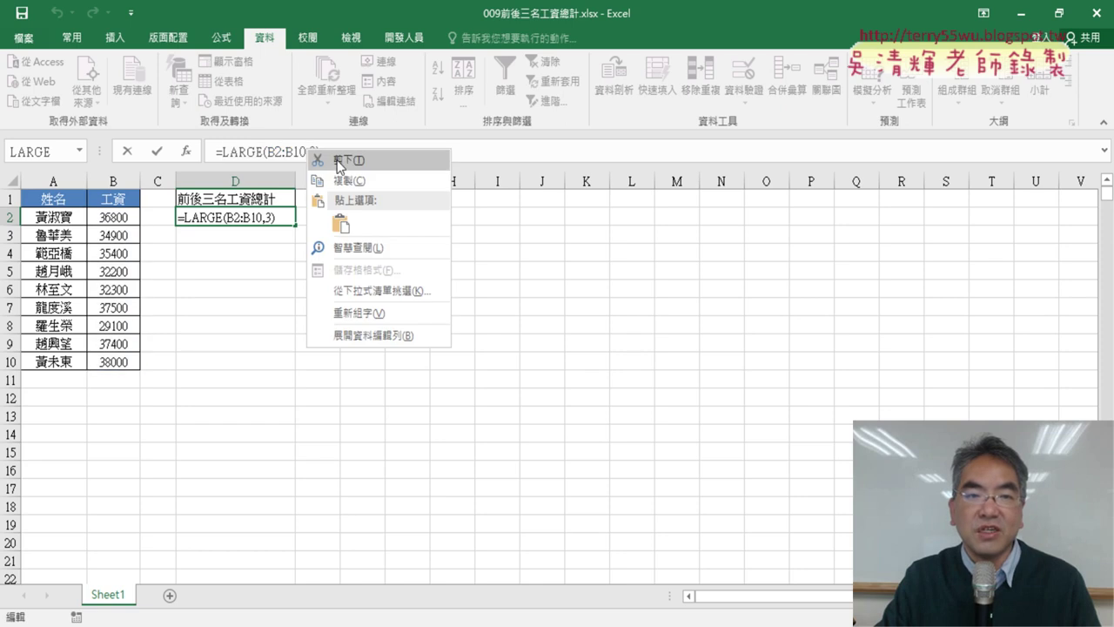
click(339, 163)
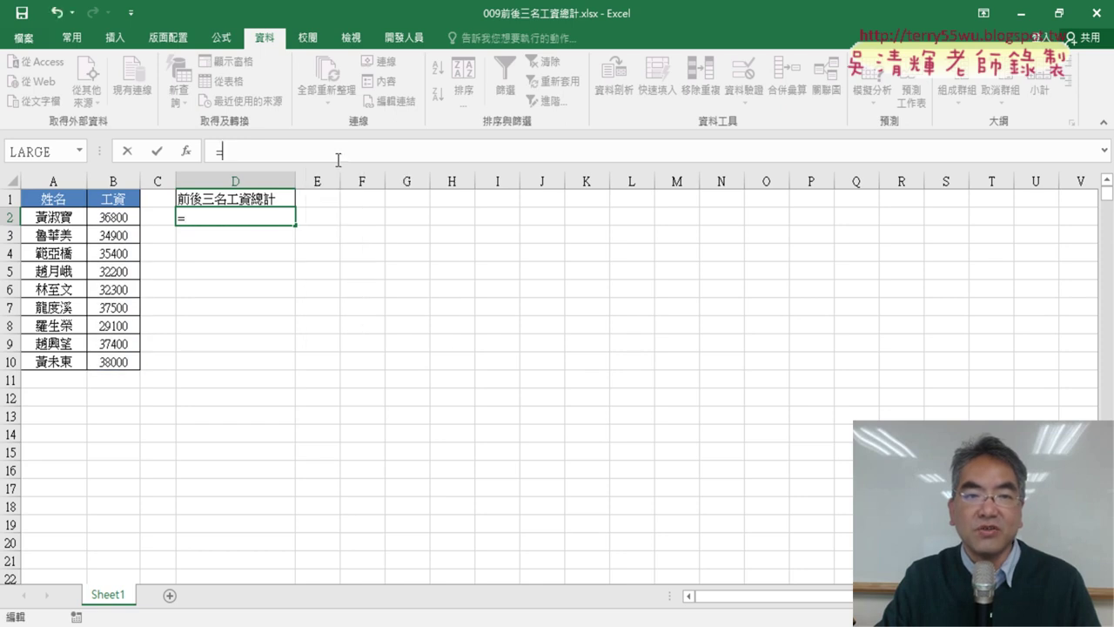
click(189, 151)
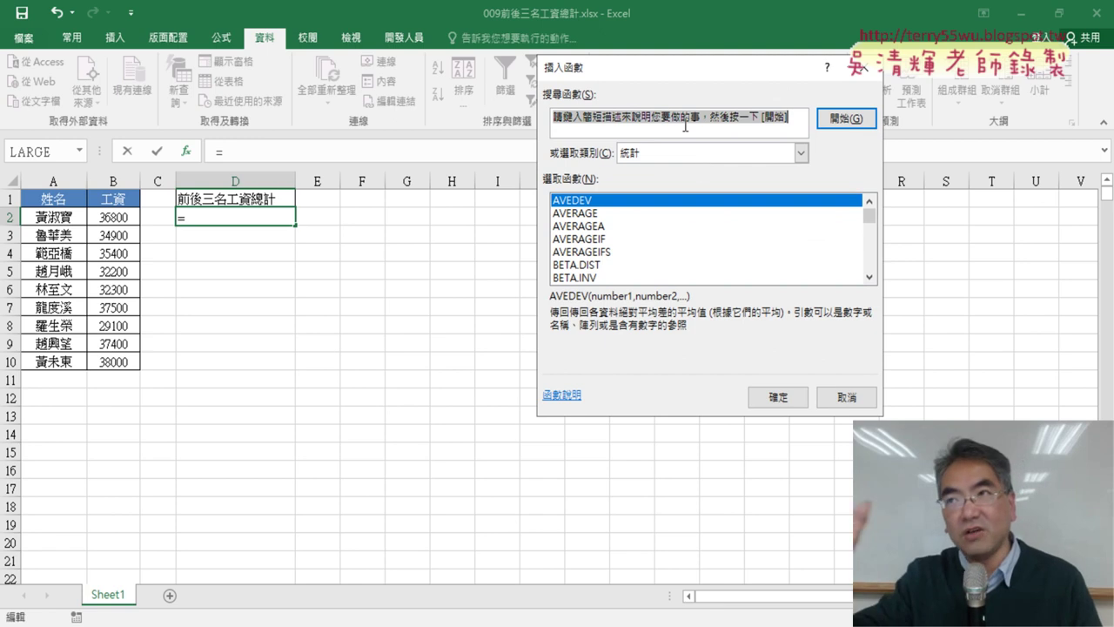
click(679, 154)
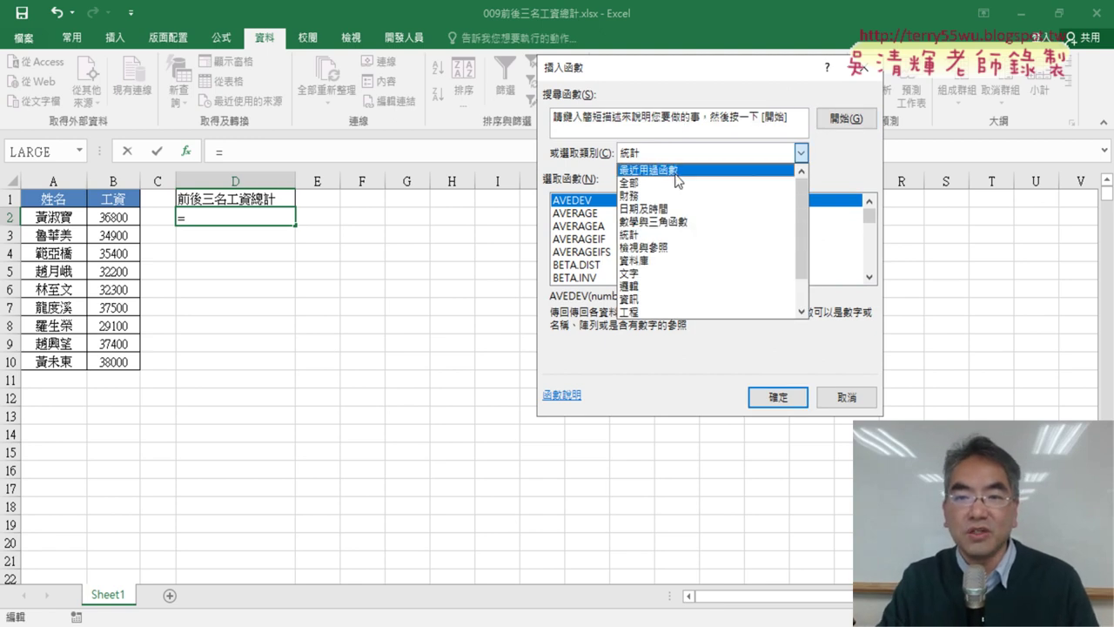
click(675, 173)
click(573, 227)
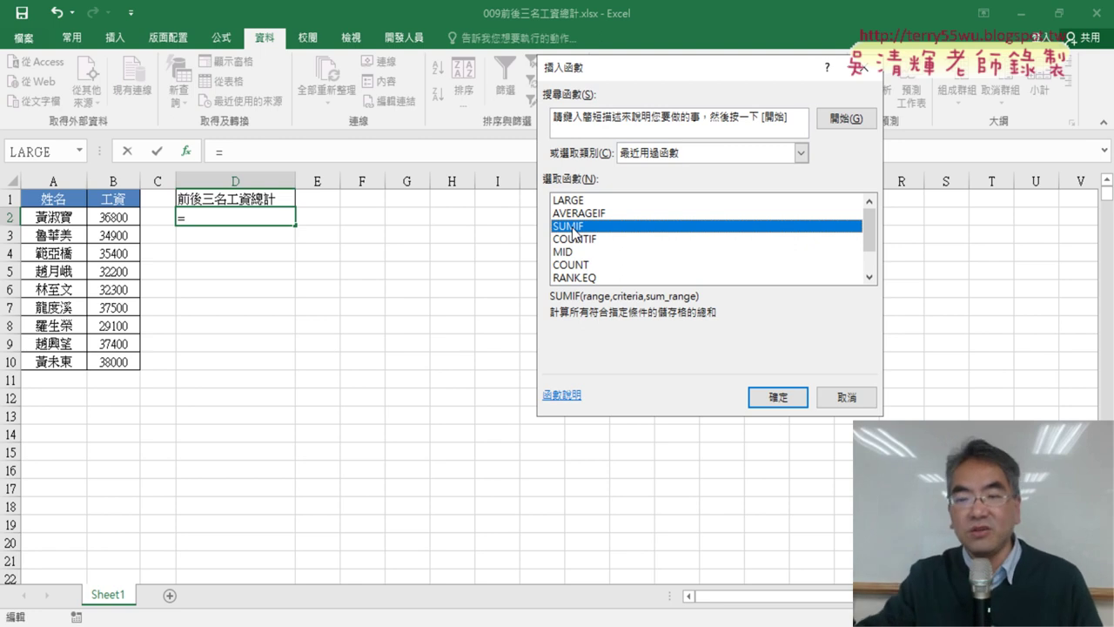
click(786, 400)
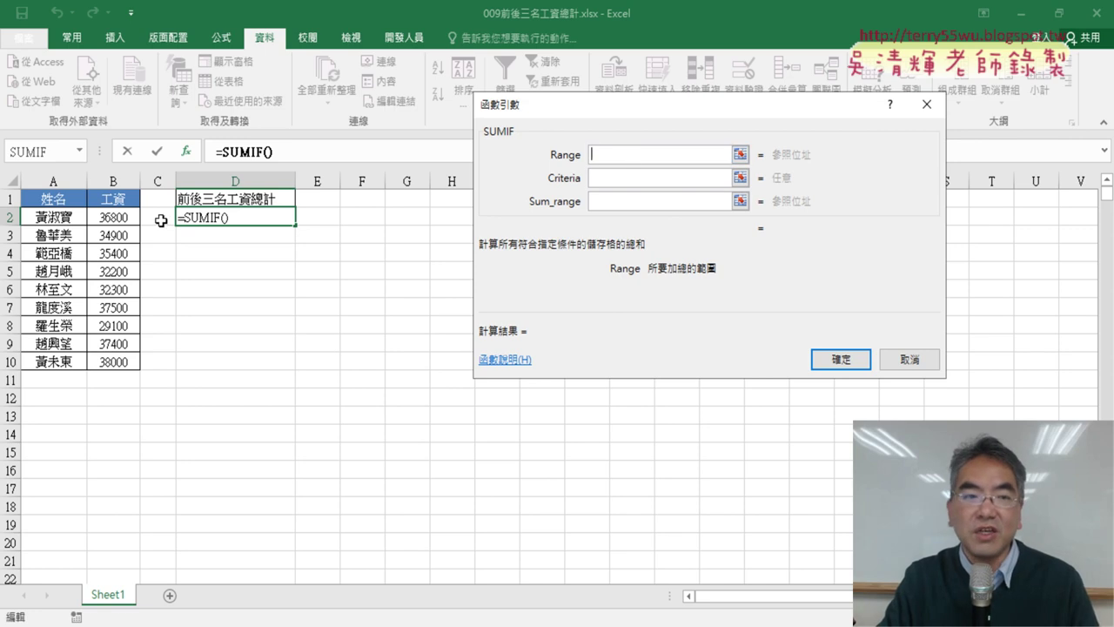
Set the SUMIF range to B2:B10 and the criteria to LARGE(B2:B10,3)
drag(125, 218, 131, 362)
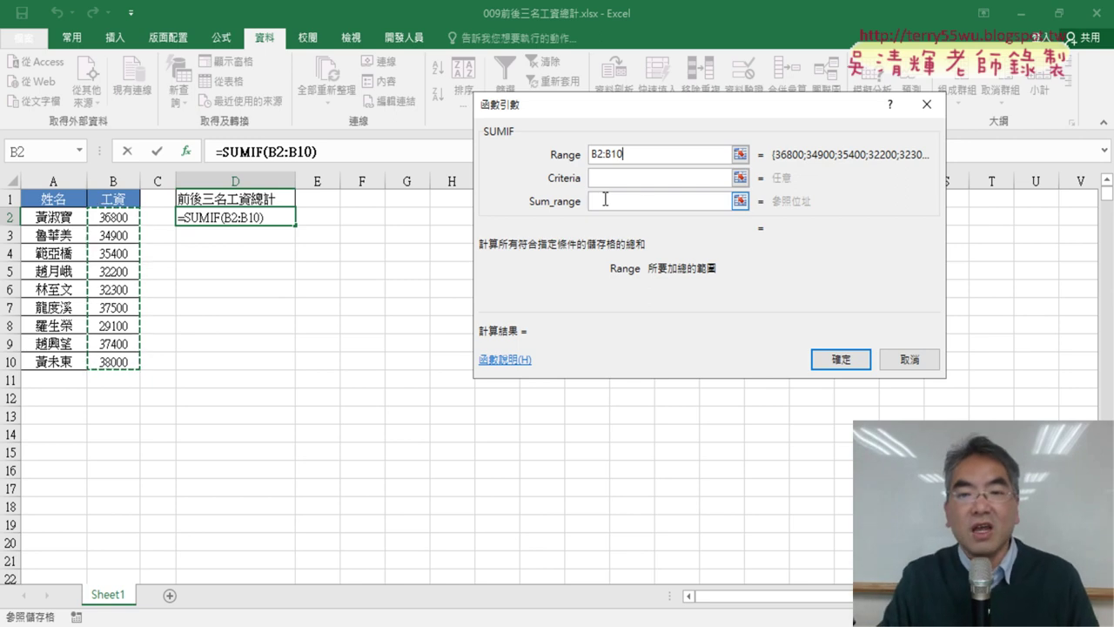
click(625, 181)
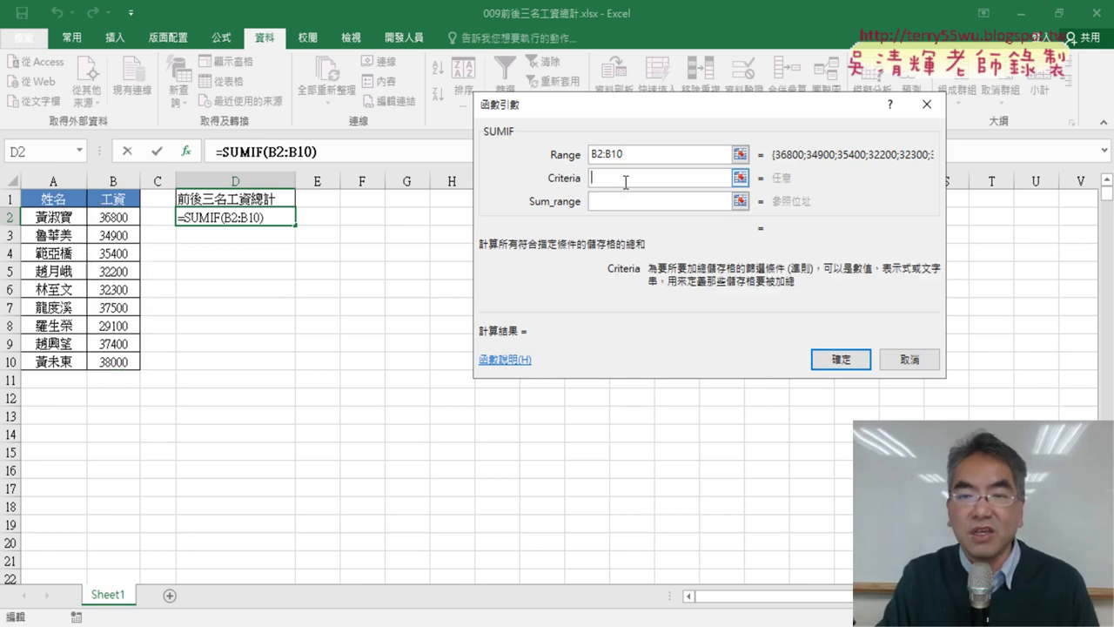
text(LARGE(B2:B10,3))
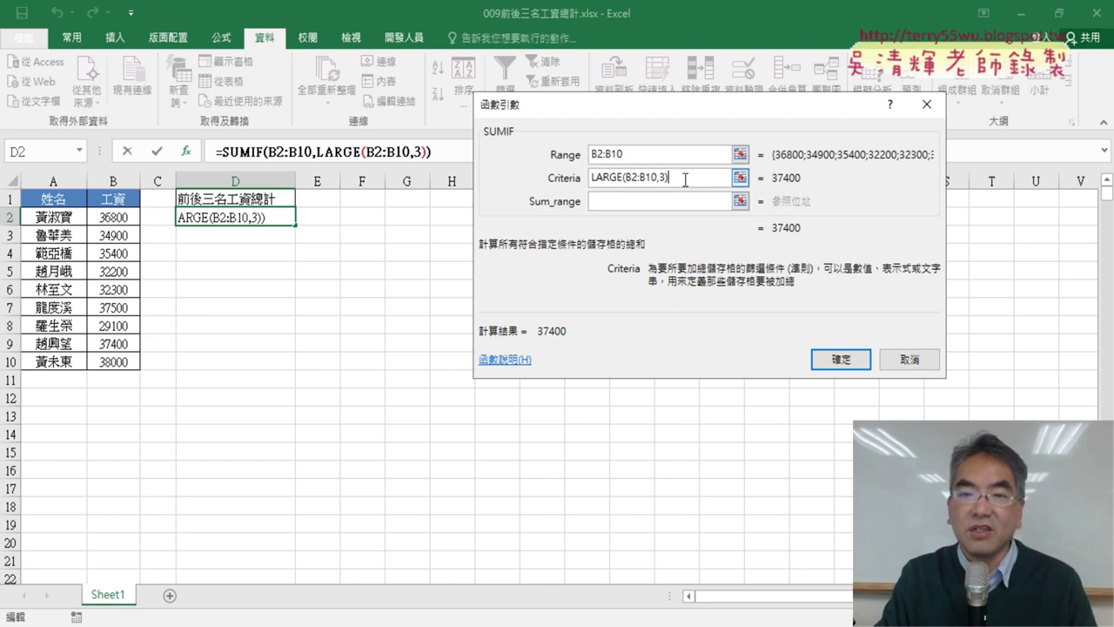
drag(686, 180, 569, 180)
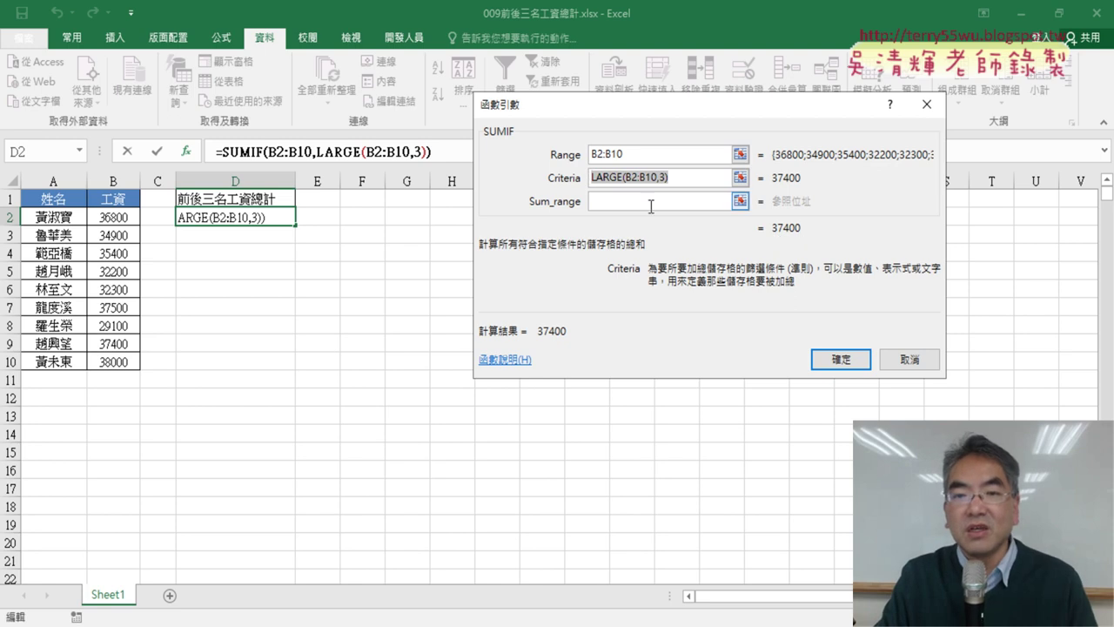
click(593, 177)
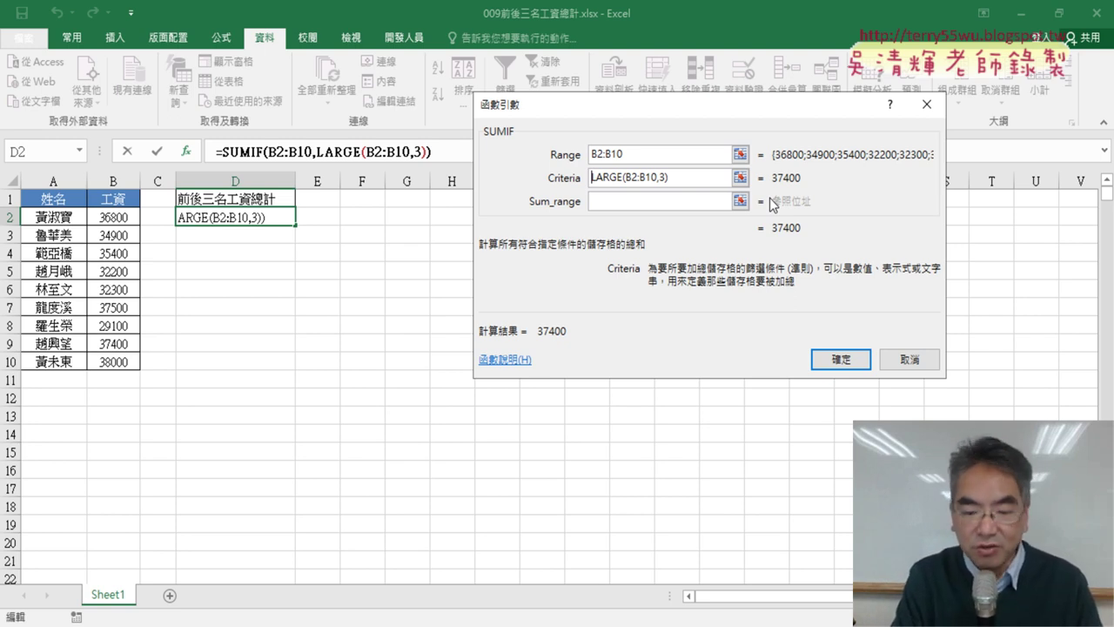
Prefix the criterion with ">="& so it reads ">="&LARGE(B2:B10,3), totalling 112900
text(>儿)
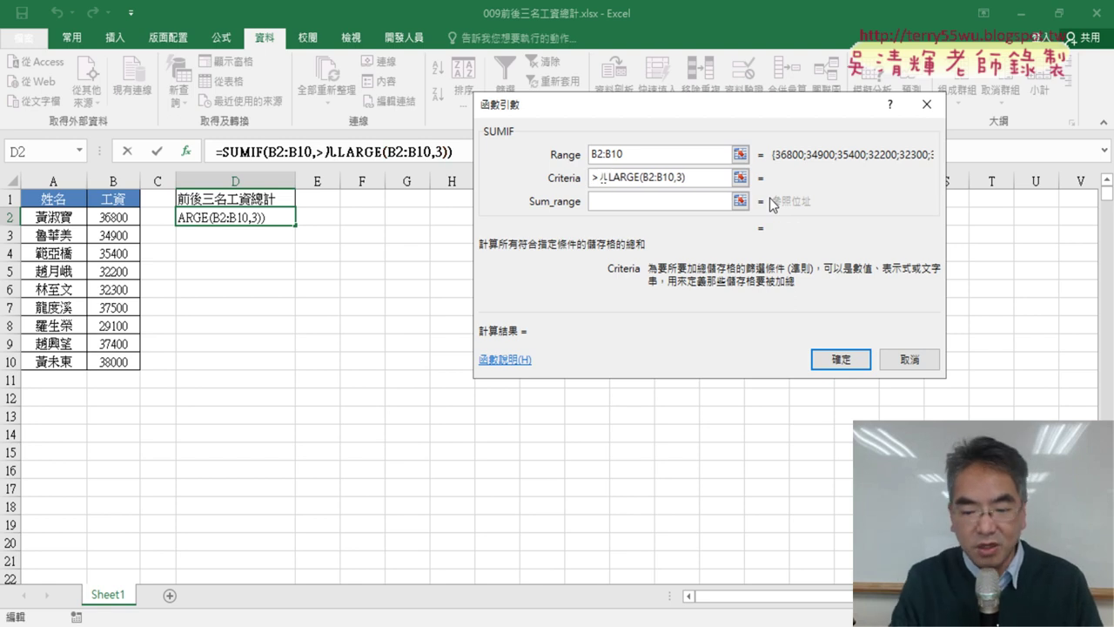
text(=)
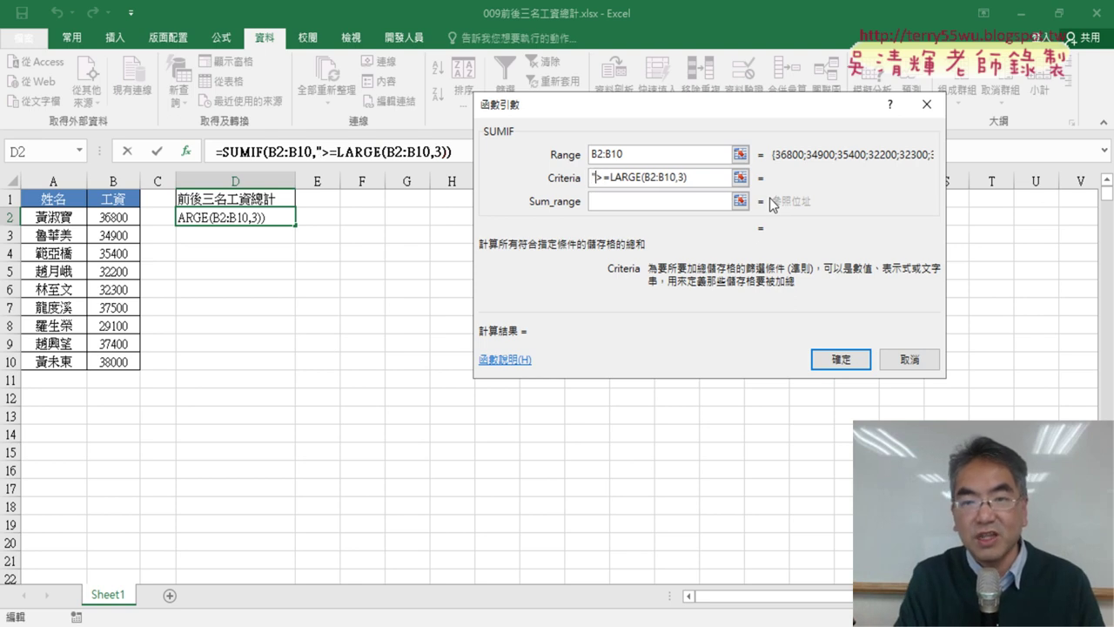
text(")
key(Right)
key(Right)
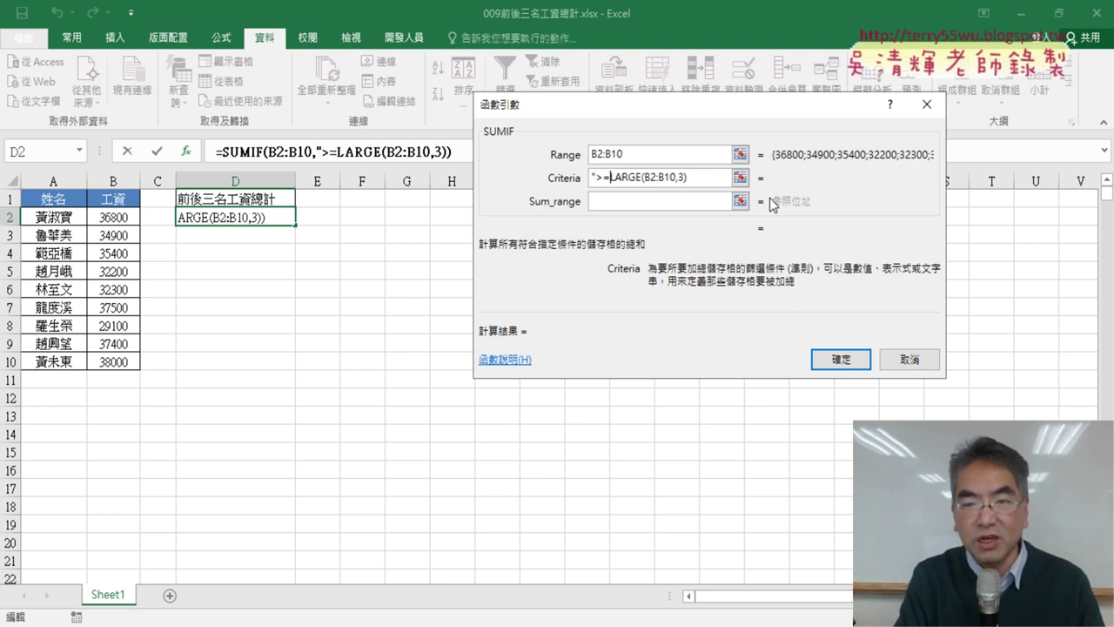
text(")
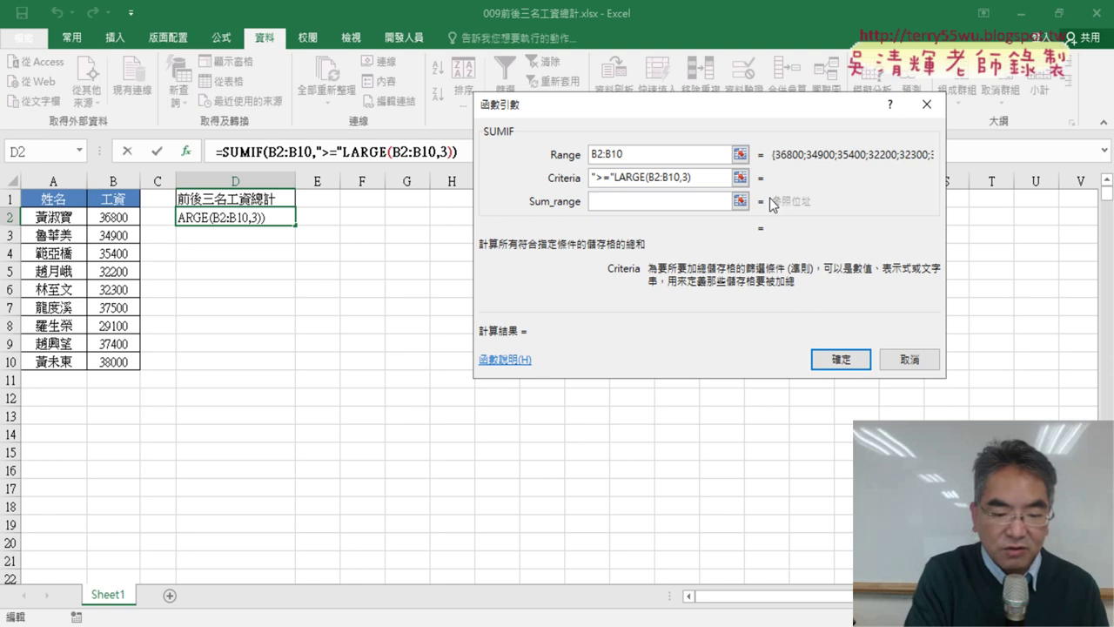
text(&)
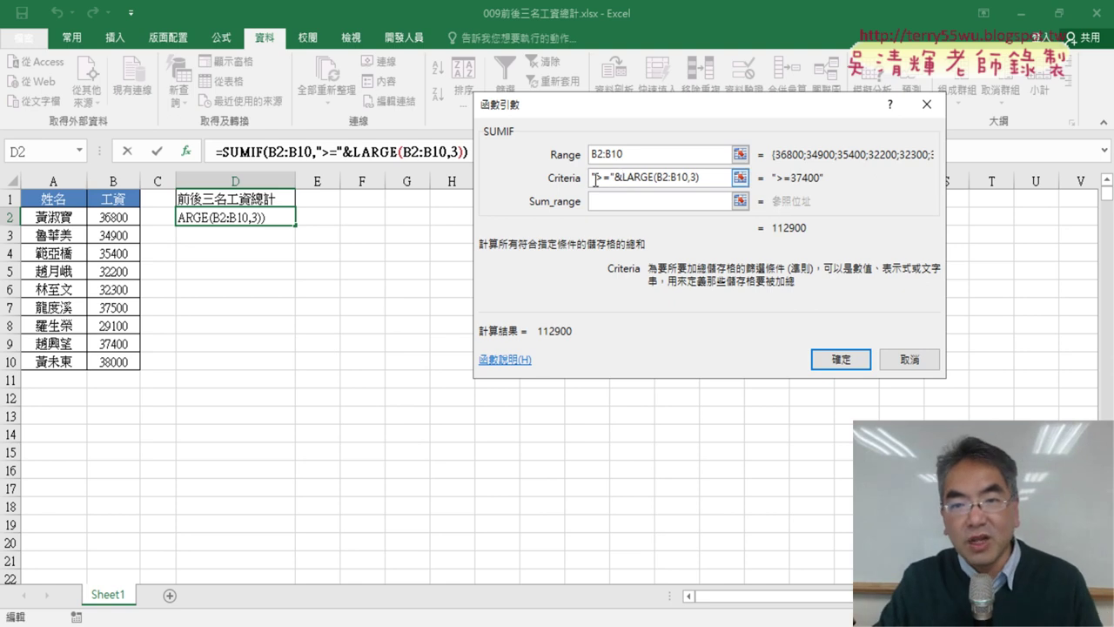
drag(594, 176, 613, 176)
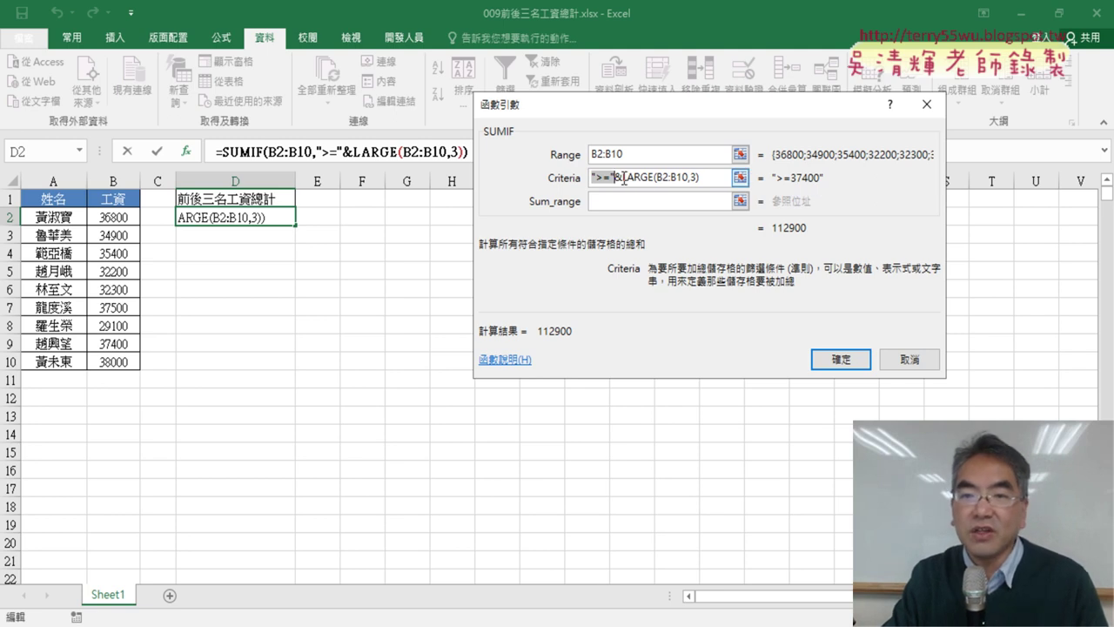
drag(623, 179, 712, 178)
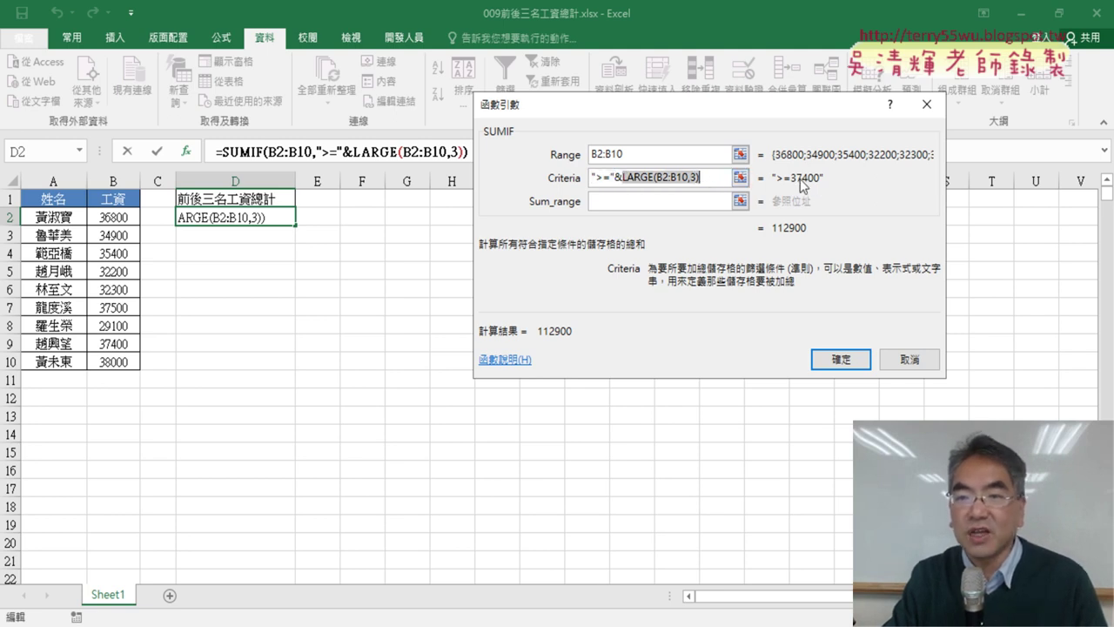
Copy the B2:B10 text from Range and paste it into Sum_range
click(618, 179)
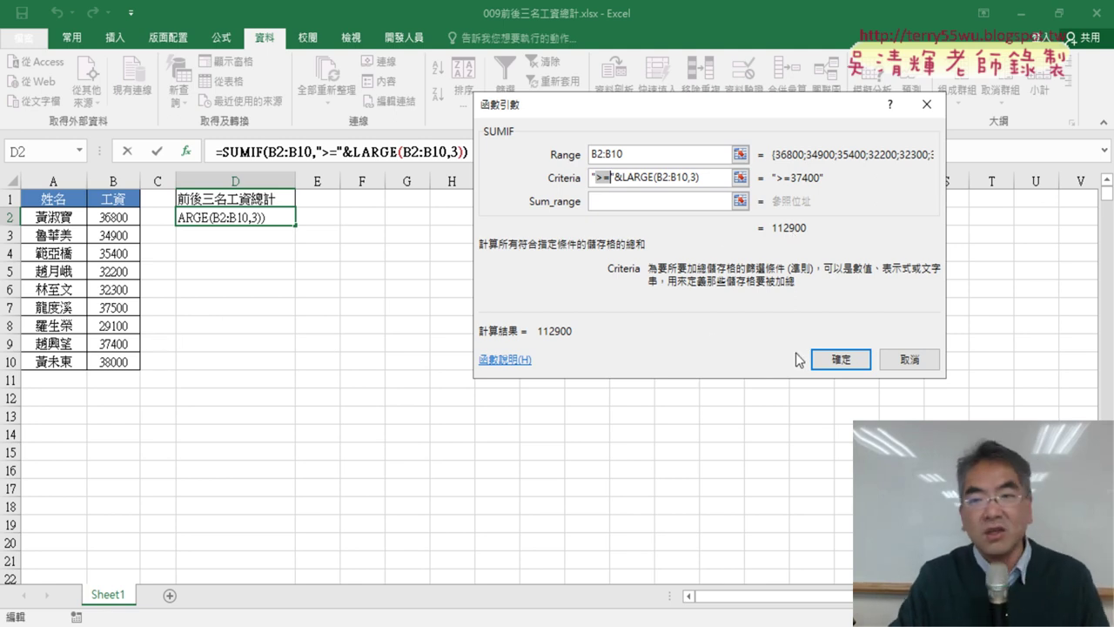
click(628, 206)
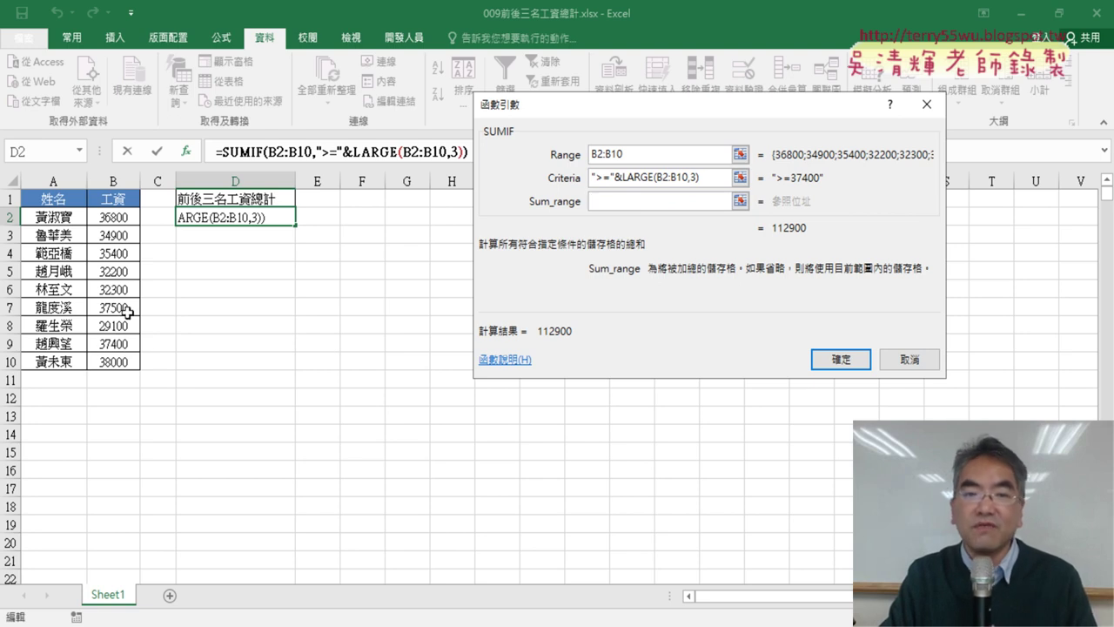
click(571, 156)
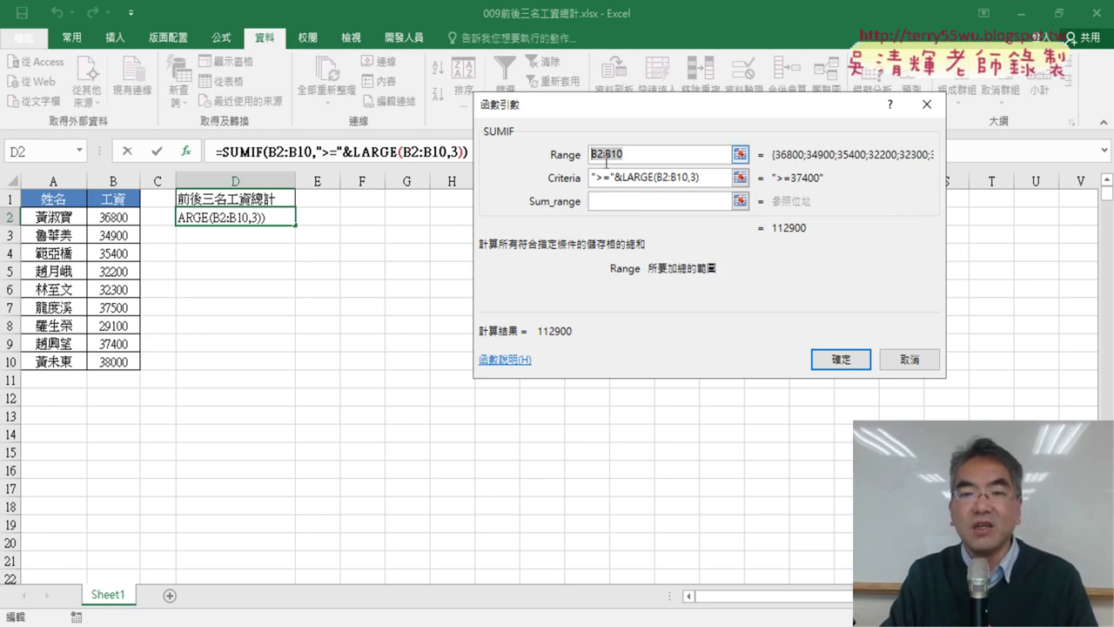
right_click(612, 155)
click(663, 190)
click(625, 202)
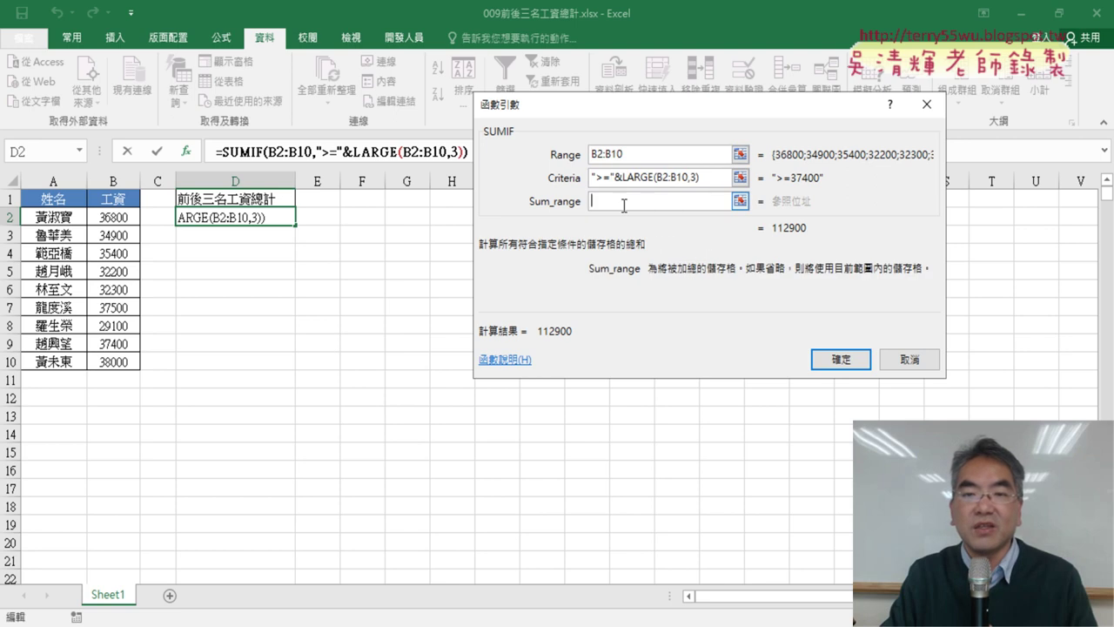
right_click(623, 204)
click(655, 258)
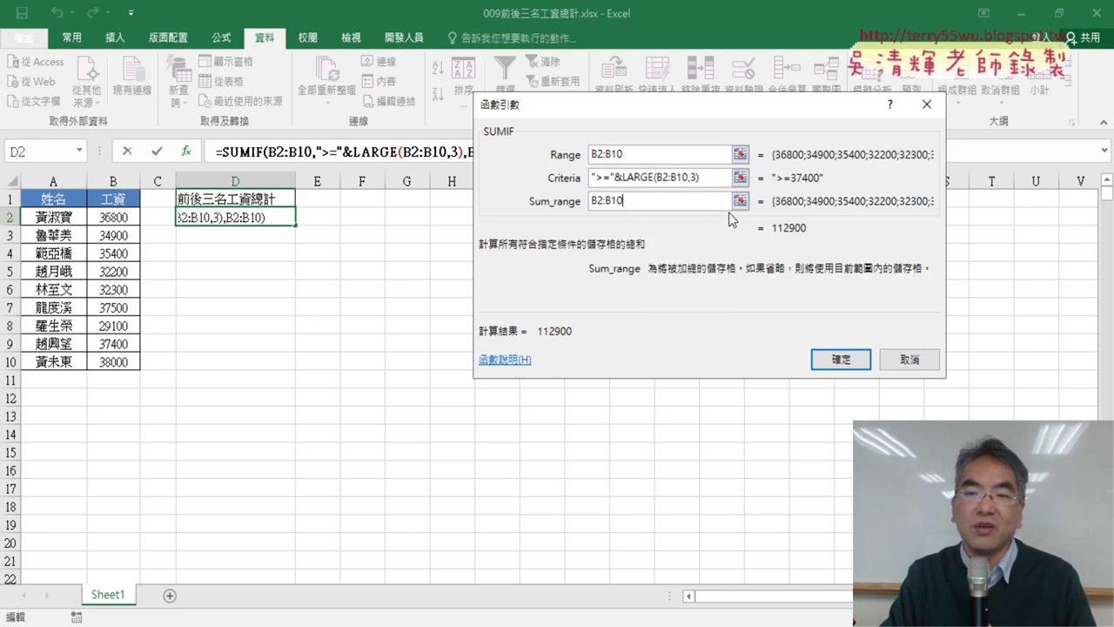
Clear Sum_range again and highlight the ">="& part of the criterion
drag(655, 205, 565, 205)
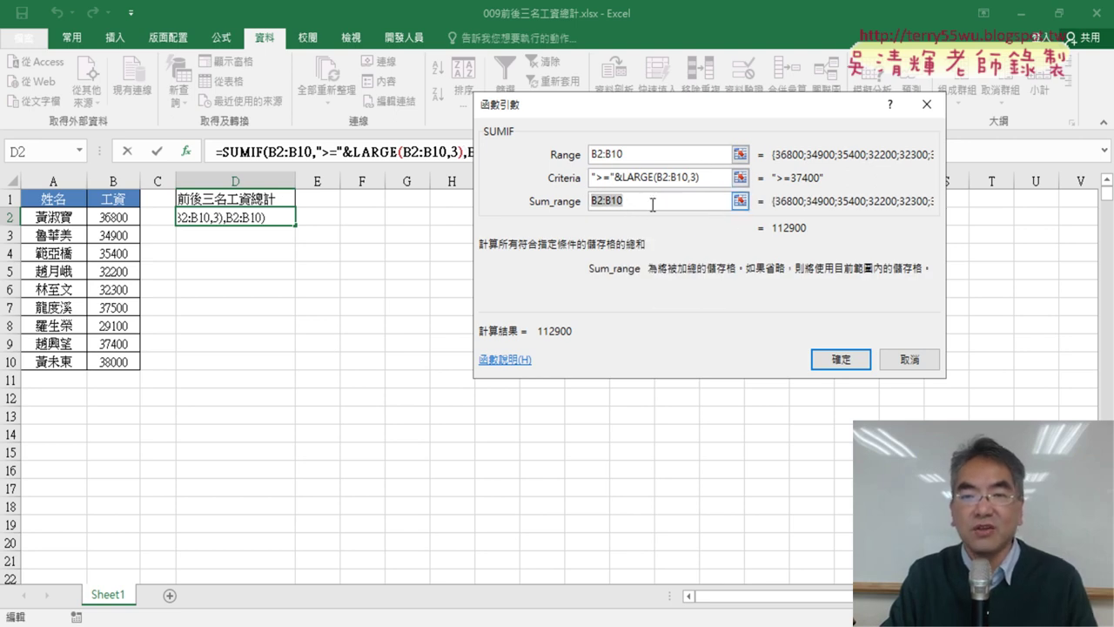
key(Delete)
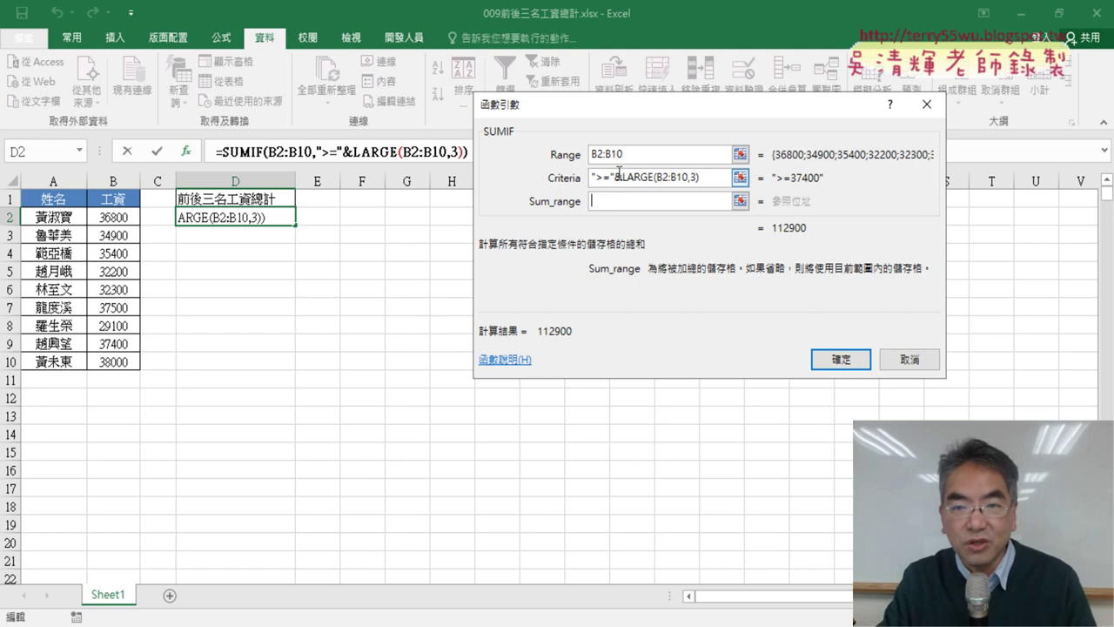
click(622, 178)
drag(623, 178, 592, 179)
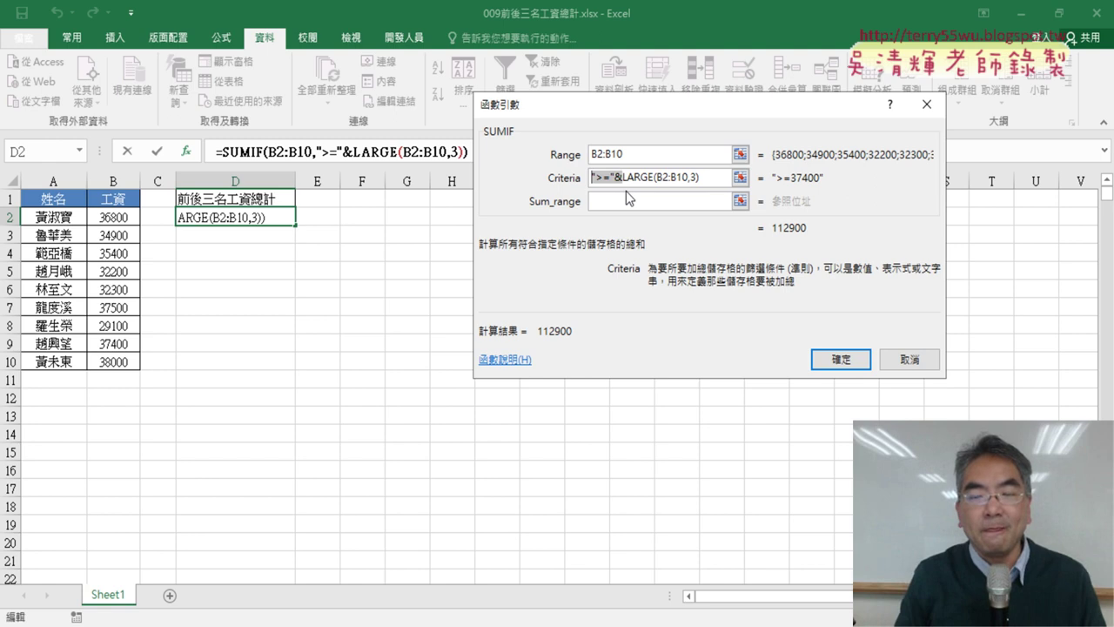
Confirm =SUMIF(B2:B10,">="&LARGE(B2:B10,3)) and highlight LARGE in the formula bar
click(822, 361)
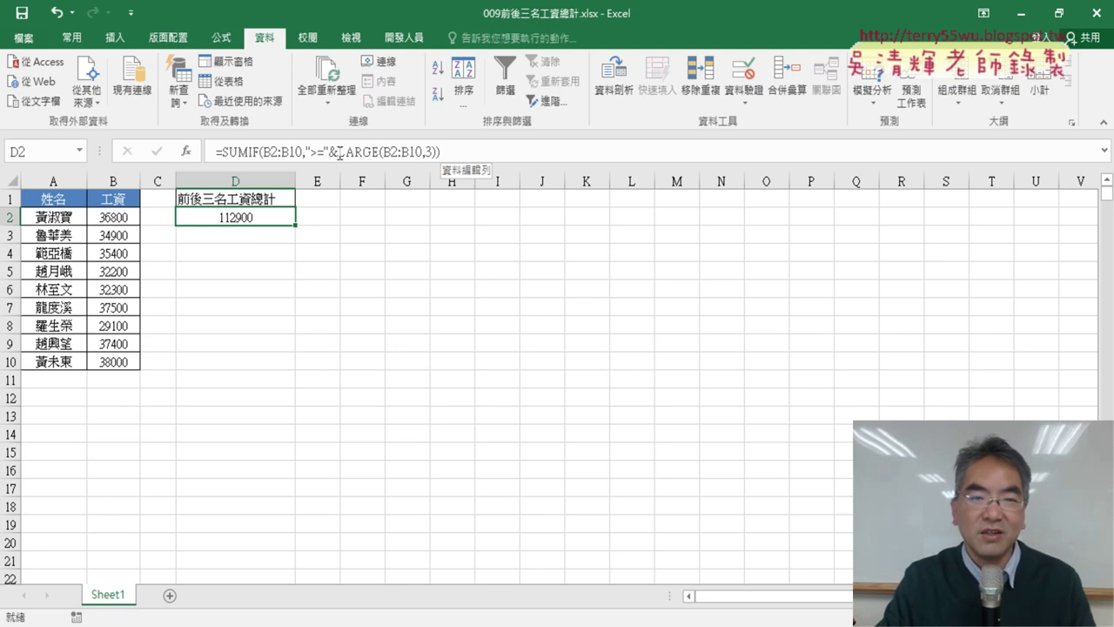
drag(339, 152, 372, 153)
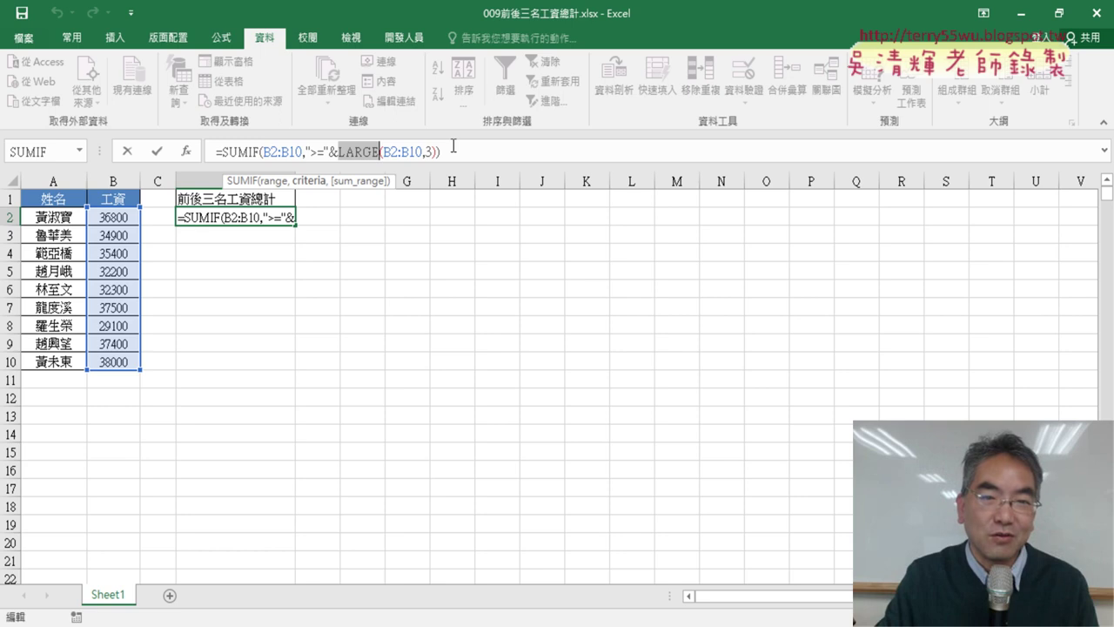
Copy D2's SUMIF formula text and paste it into cell D4
drag(453, 146, 216, 152)
right_click(399, 150)
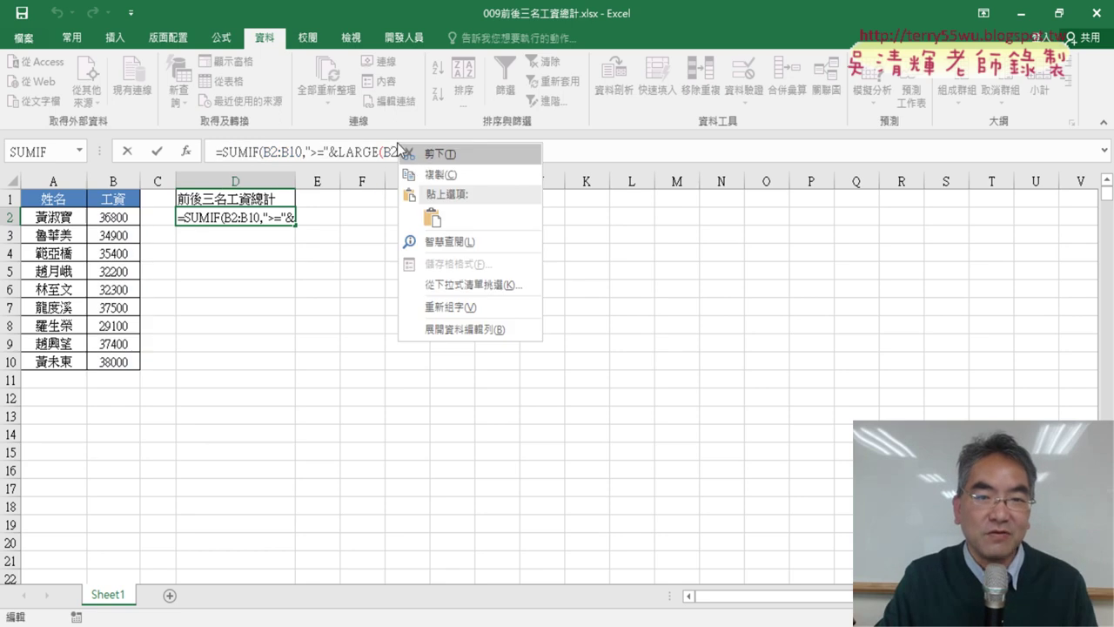
click(435, 174)
click(157, 151)
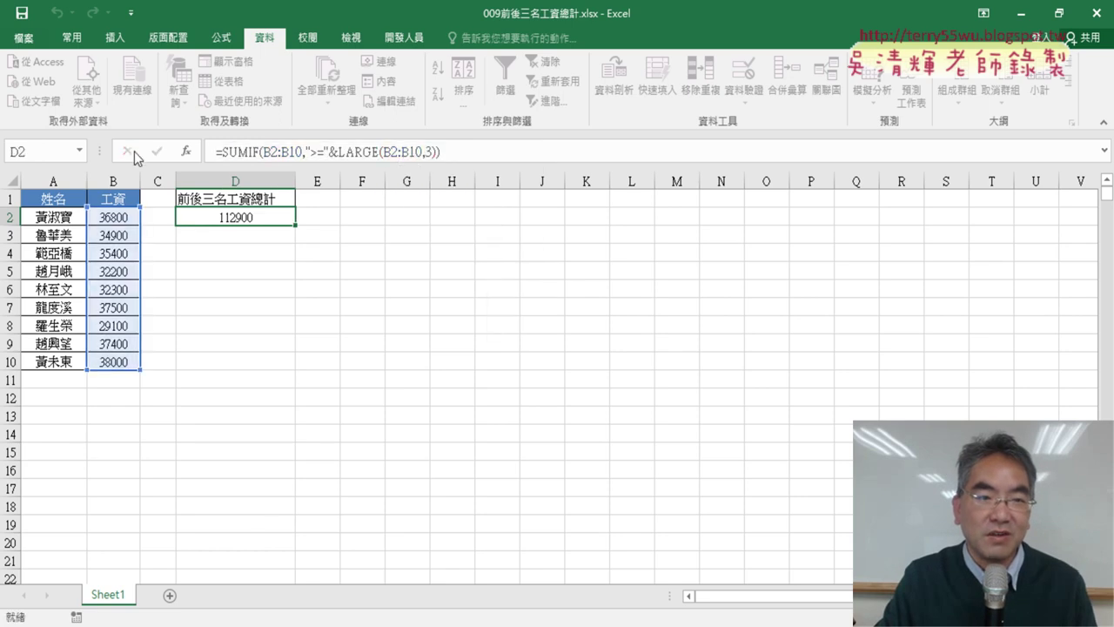
click(230, 248)
right_click(242, 248)
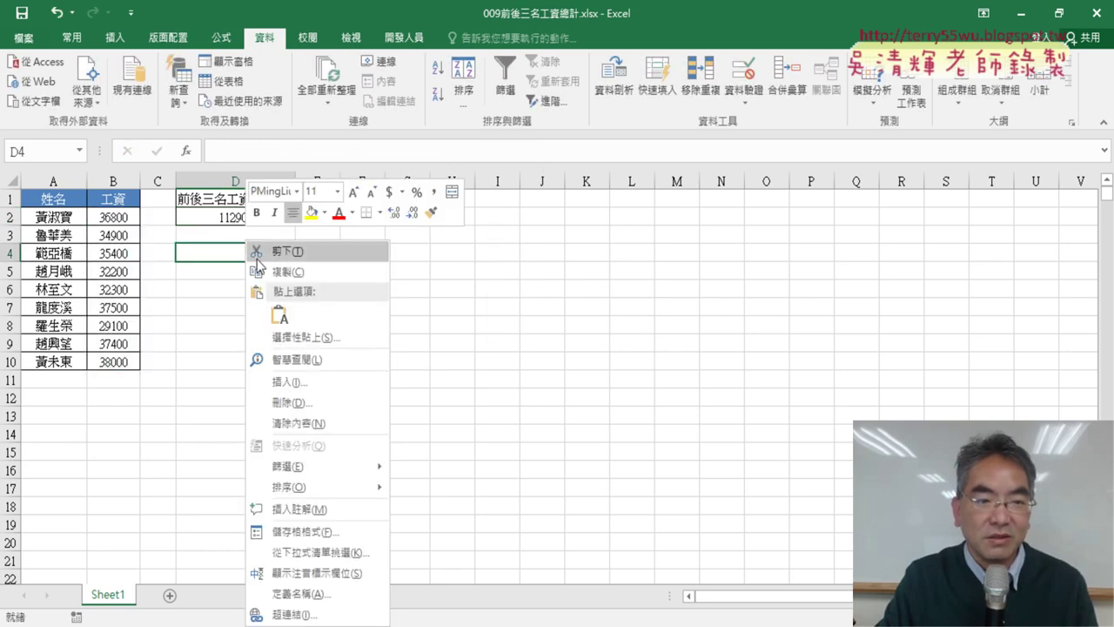
click(283, 318)
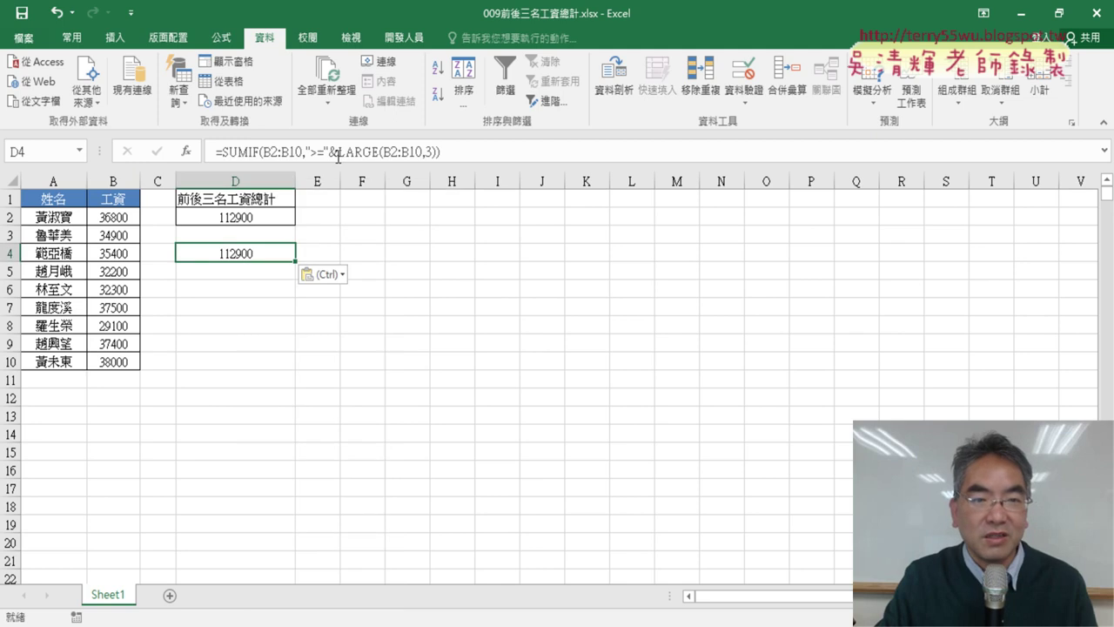
Replace LARGE with SMALL in D4's formula and commit it, giving 252300
drag(338, 154, 373, 155)
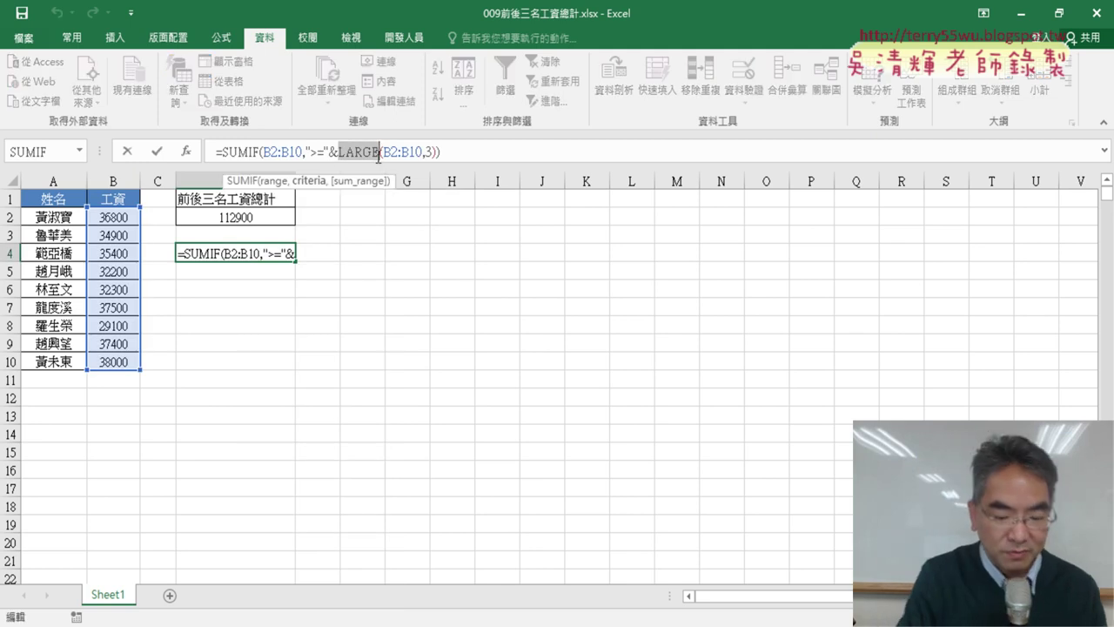
text(s)
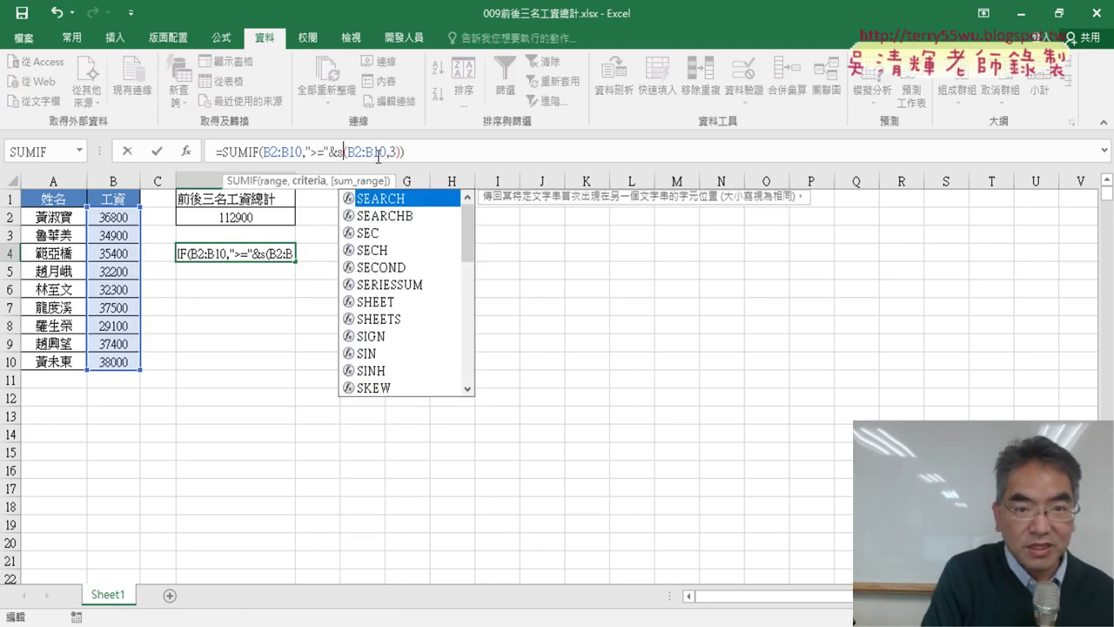
text(m)
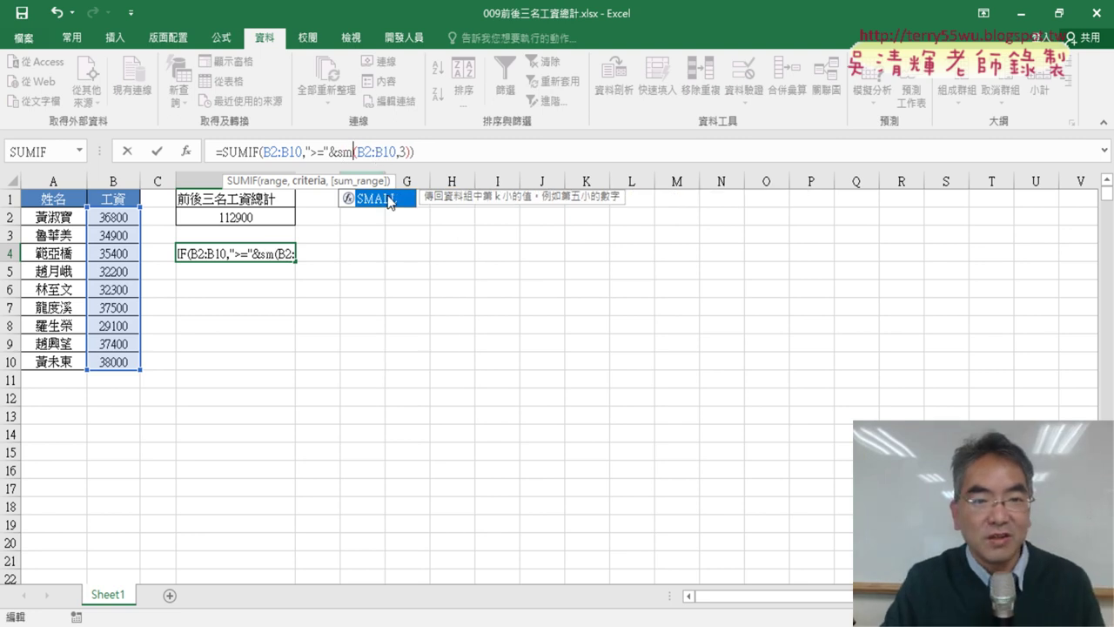
double_click(392, 200)
click(159, 150)
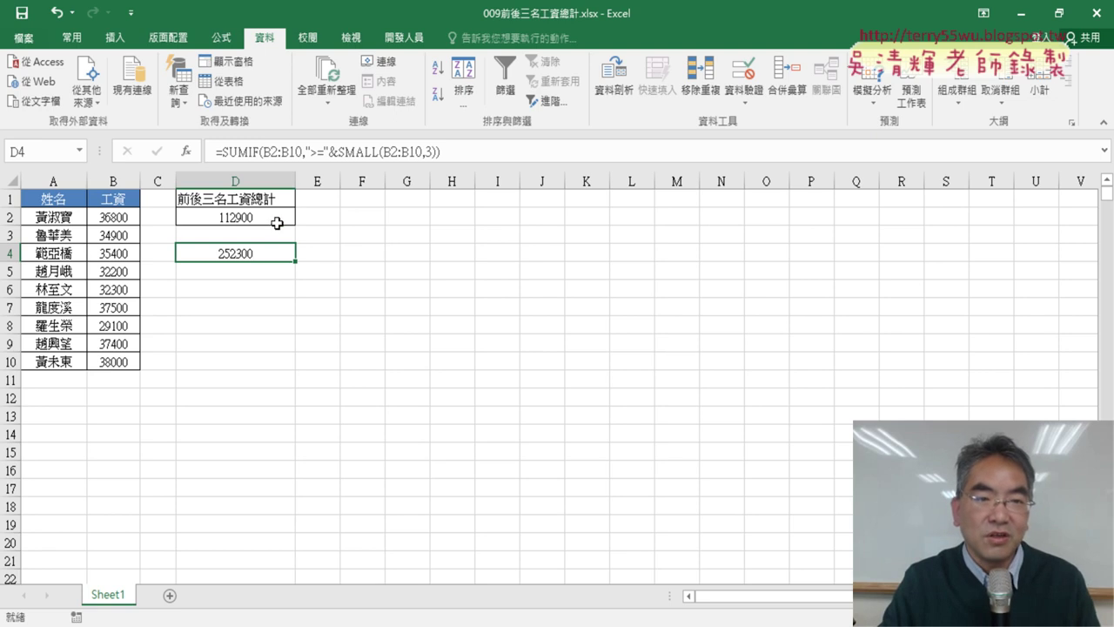
Change D4's criterion to "<=" so it totals the three lowest salaries, 93600, then select its formula text
click(312, 152)
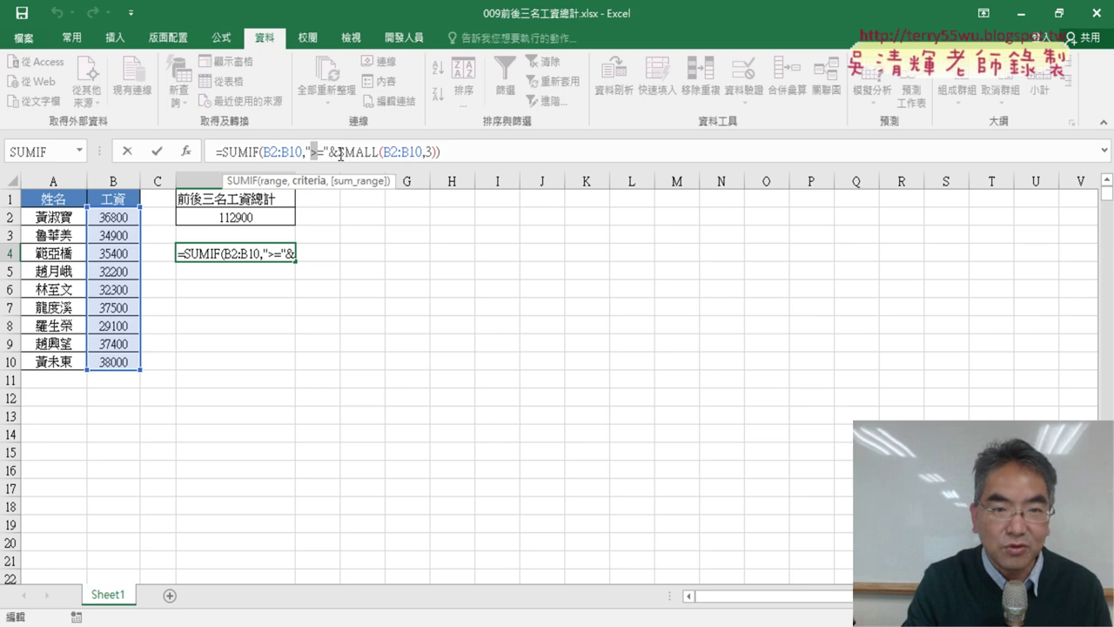
text(<)
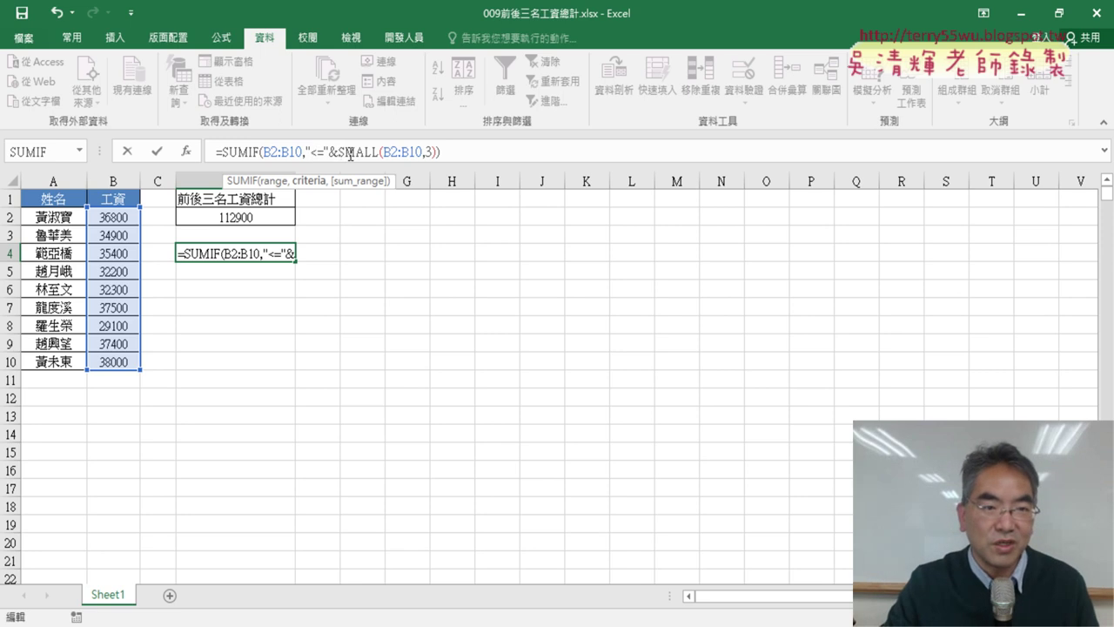
click(155, 151)
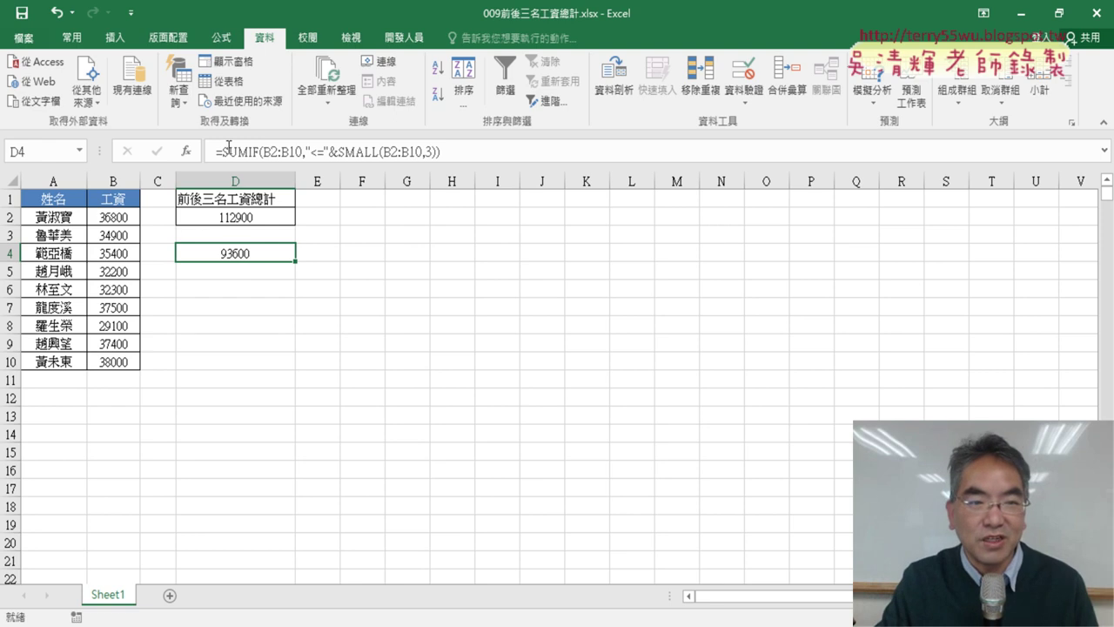
drag(219, 152, 522, 149)
Copy D4's SMALL-based SUMIF and append it with + to D2's formula, giving 206500
right_click(427, 154)
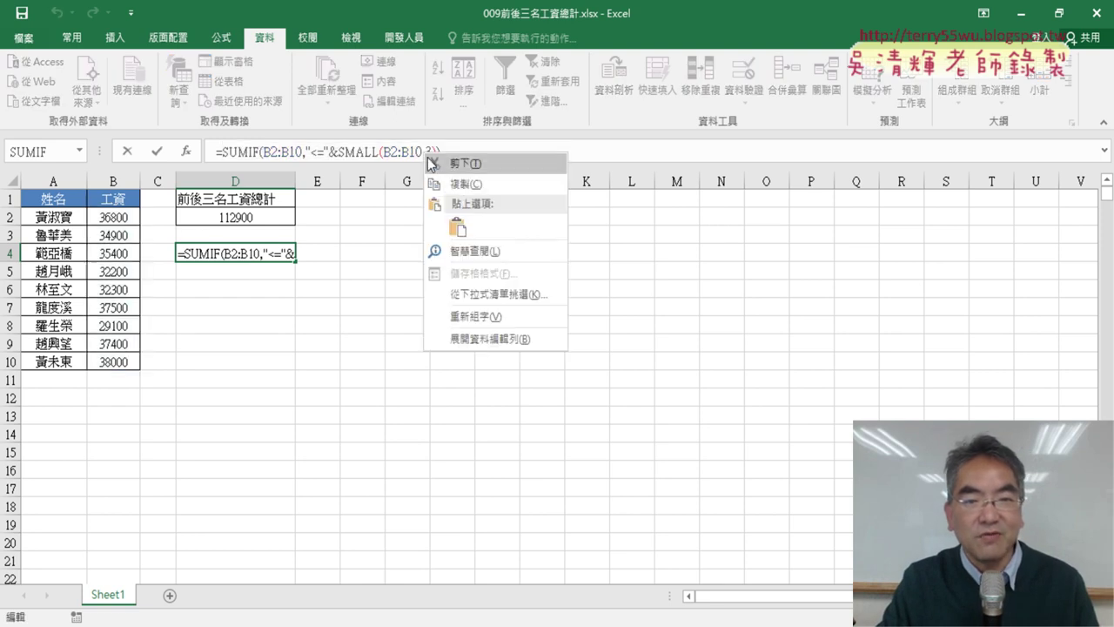
click(465, 184)
click(128, 153)
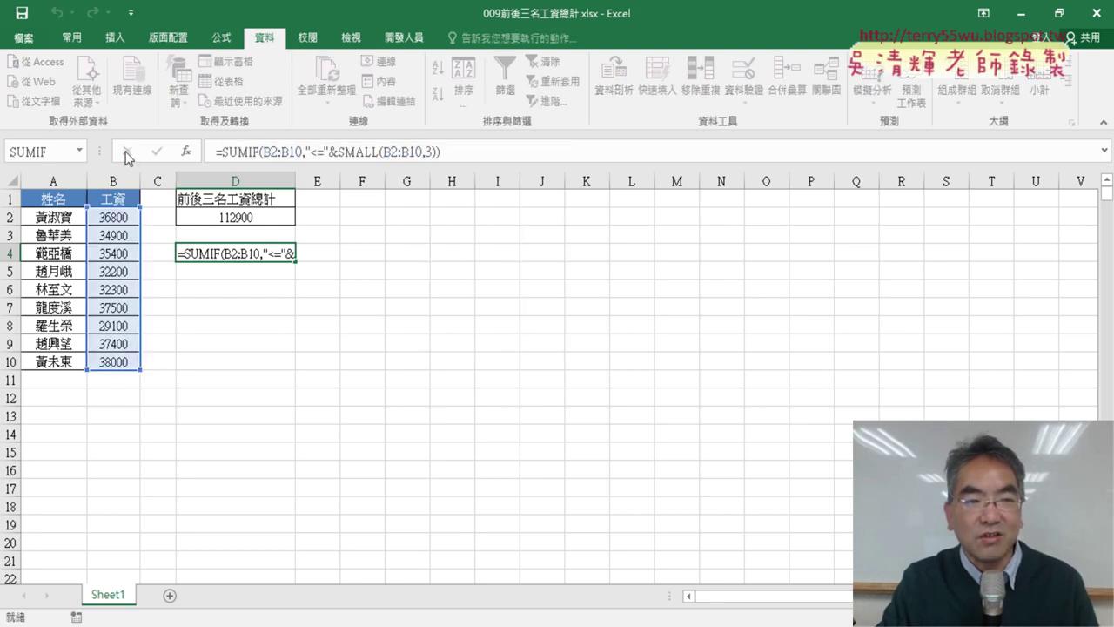
click(266, 219)
click(470, 155)
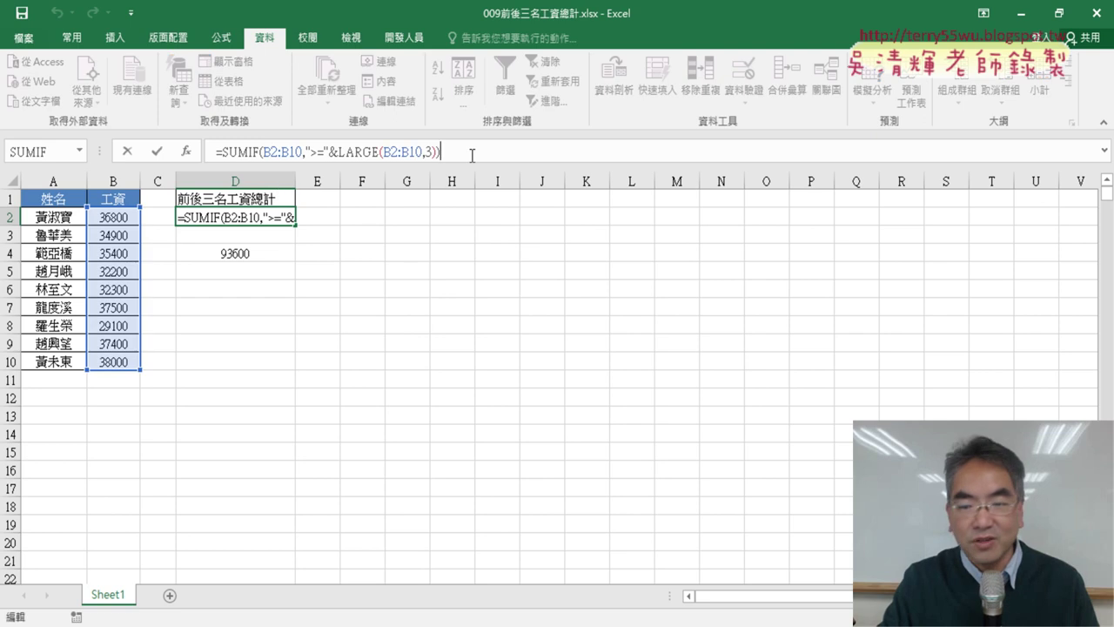
text(+)
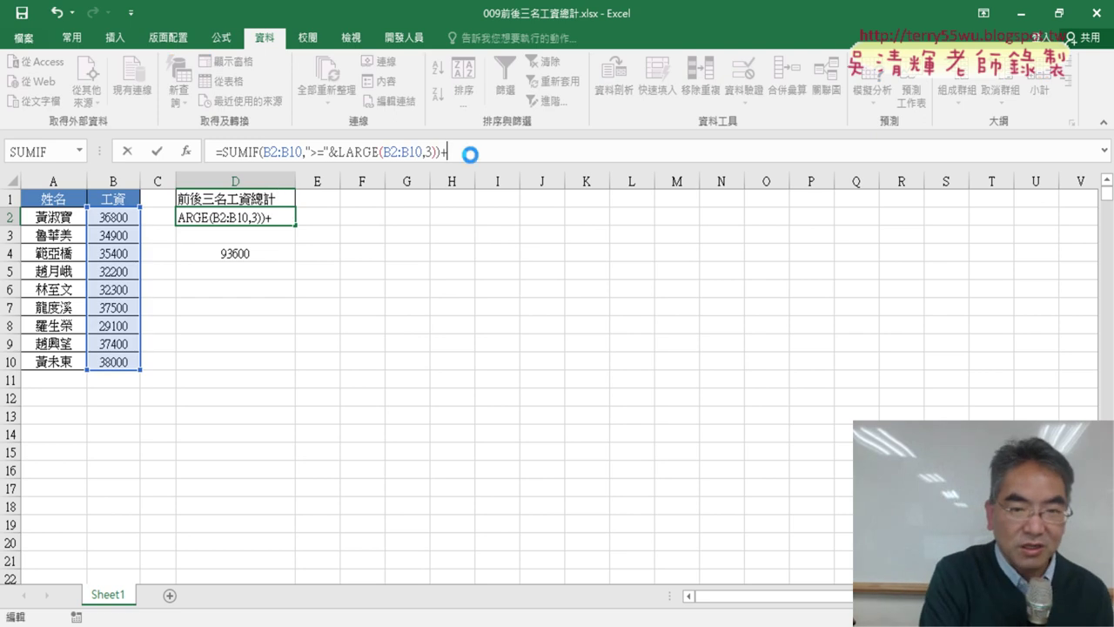
key(ctrl+v)
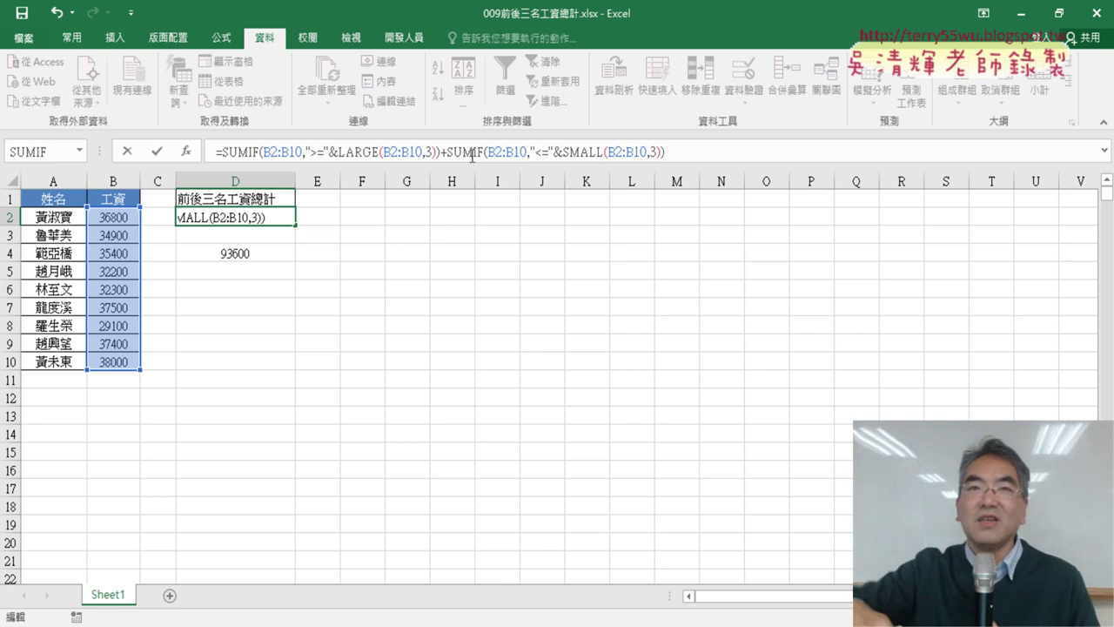
click(156, 151)
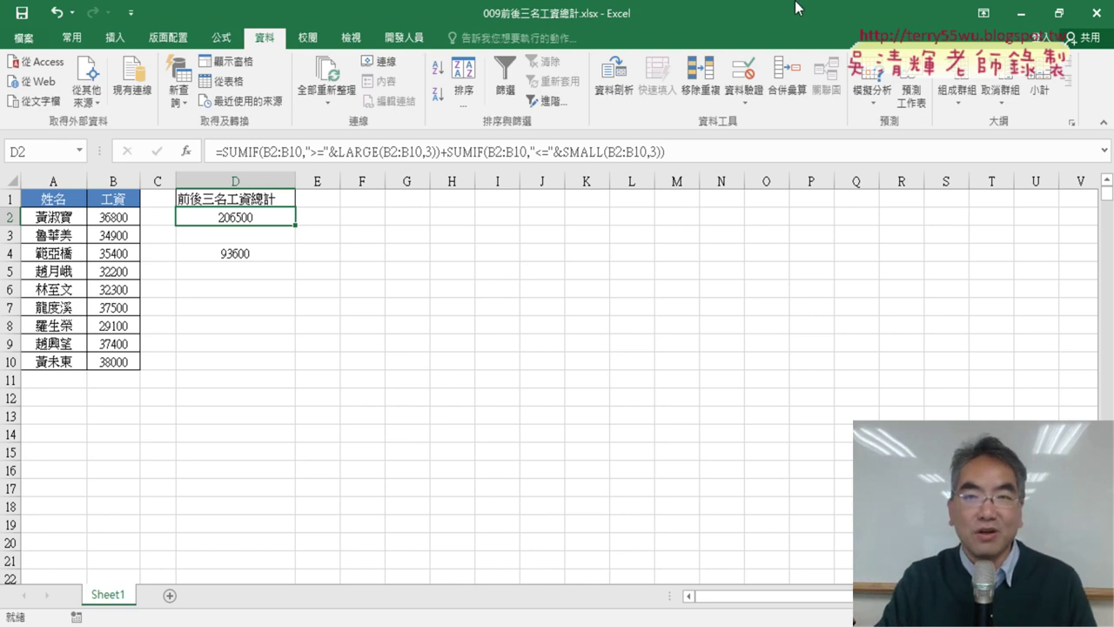
Show the EVO monitor's student screen thumbnails, with 21 of 40 students online
mouse_move(801, 5)
click(785, 48)
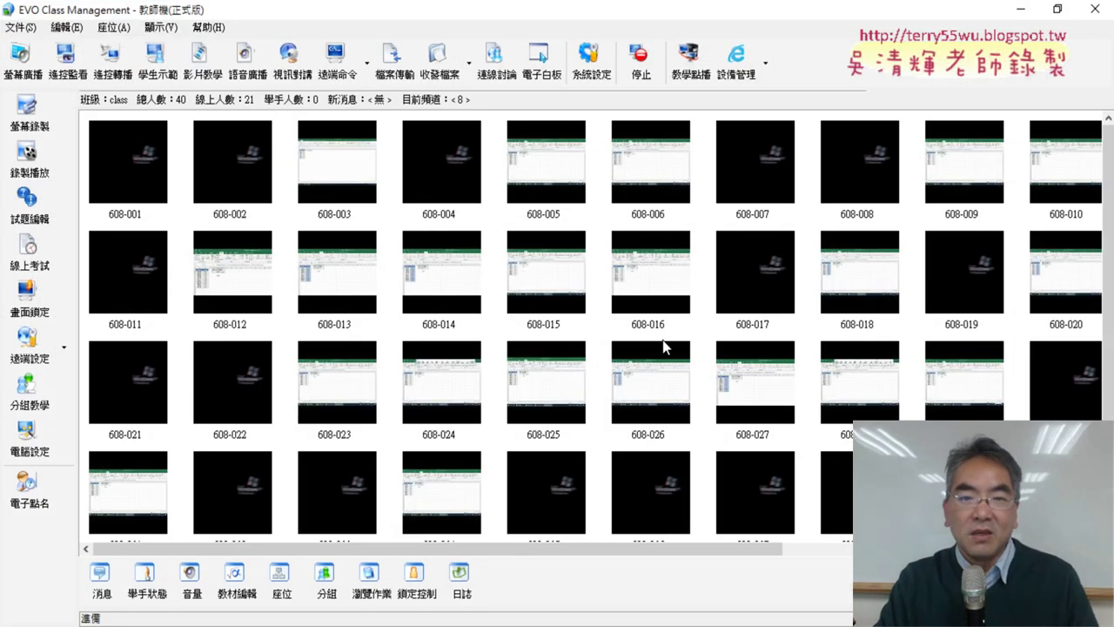